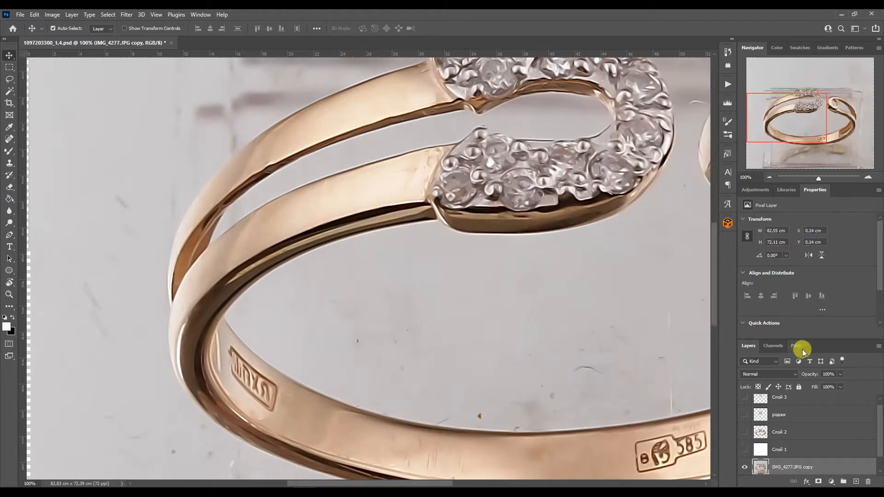
- Add a layer mask to the IMG_4277.JPG copy layer and paint black with a small brush over the lower row of stones
{"action": "left_click", "coordinate": [13, 318]}
{"action": "right_click", "coordinate": [510, 290]}
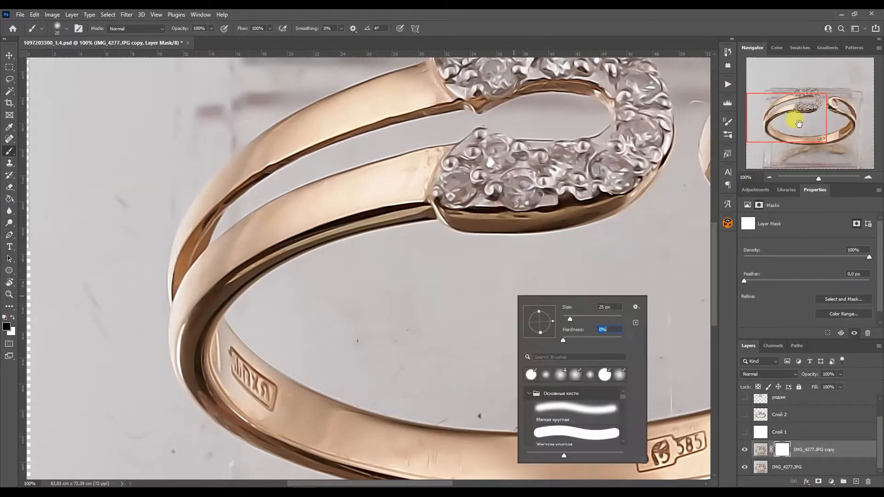
{"action": "key", "text": "Return"}
{"action": "scroll", "coordinate": [552, 161], "scroll_direction": "up", "scroll_amount": 3}
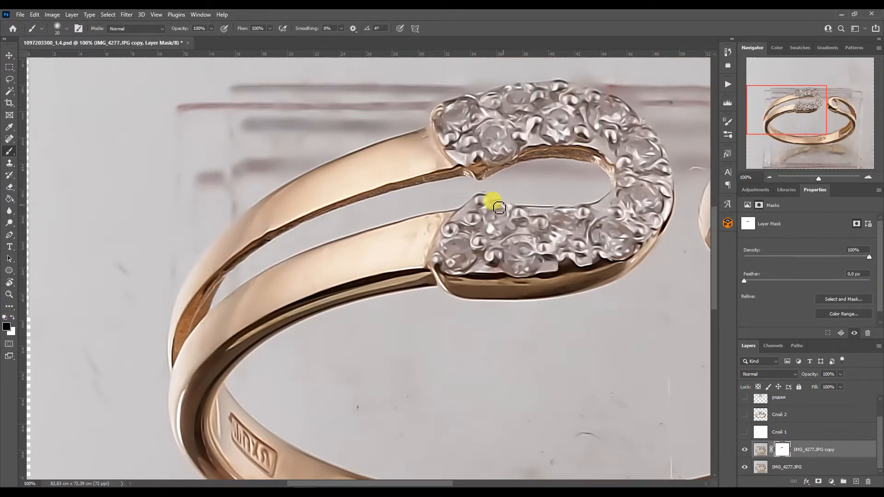
{"action": "mouse_move", "coordinate": [466, 236]}
{"action": "left_mouse_down"}
{"action": "mouse_move", "coordinate": [479, 262]}
{"action": "mouse_move", "coordinate": [514, 238]}
{"action": "left_mouse_up"}
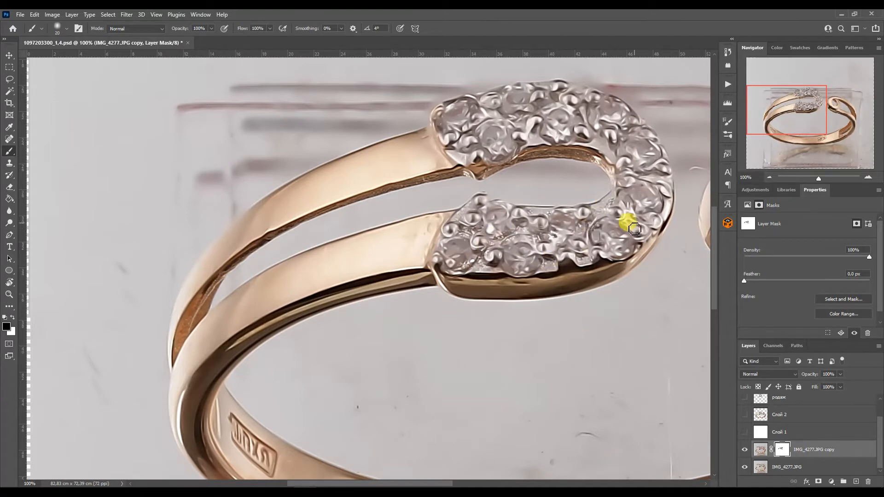
{"action": "left_click_drag", "start_coordinate": [647, 213], "coordinate": [631, 220]}
- Paint black on the mask over the upper row and curved end of the stone setting
{"action": "left_click_drag", "start_coordinate": [803, 126], "coordinate": [808, 113]}
{"action": "left_click_drag", "start_coordinate": [560, 247], "coordinate": [542, 202]}
{"action": "key", "text": "]"}
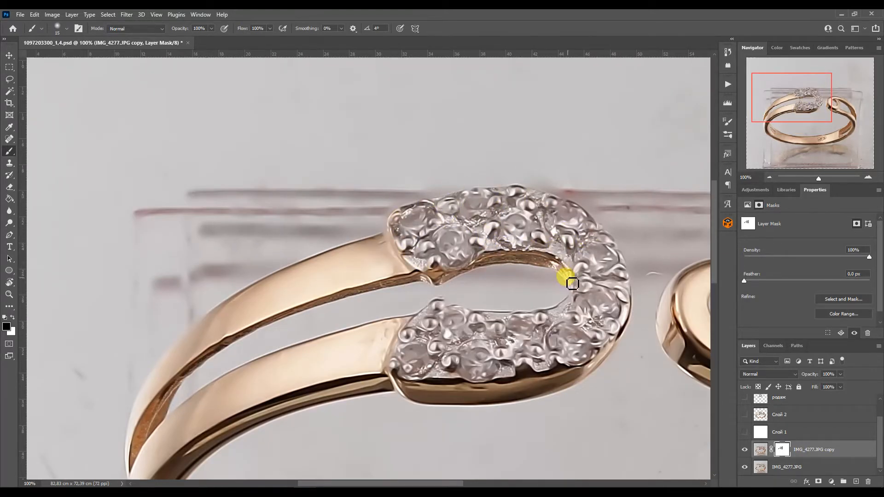
- Paint the mask over the engraved hallmarks inside the band with a smaller black brush
{"action": "left_click", "coordinate": [780, 123]}
{"action": "key", "text": "["}
{"action": "key", "text": "["}
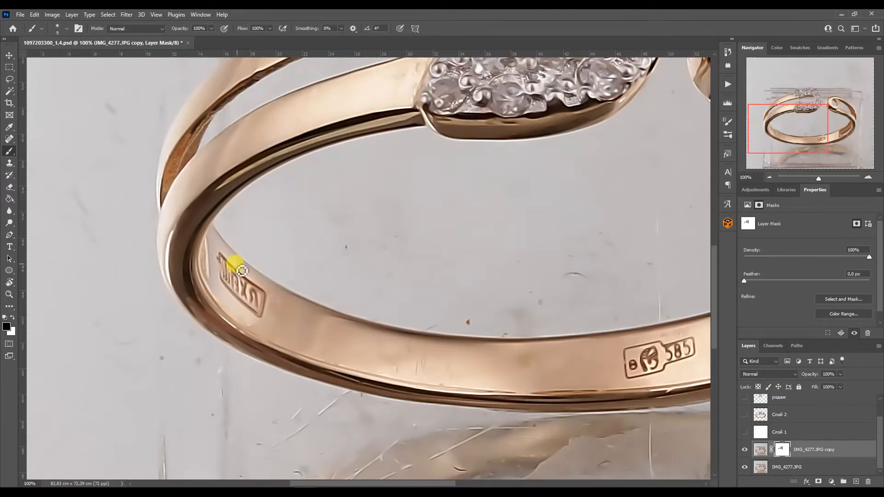
{"action": "left_click_drag", "start_coordinate": [764, 137], "coordinate": [789, 138]}
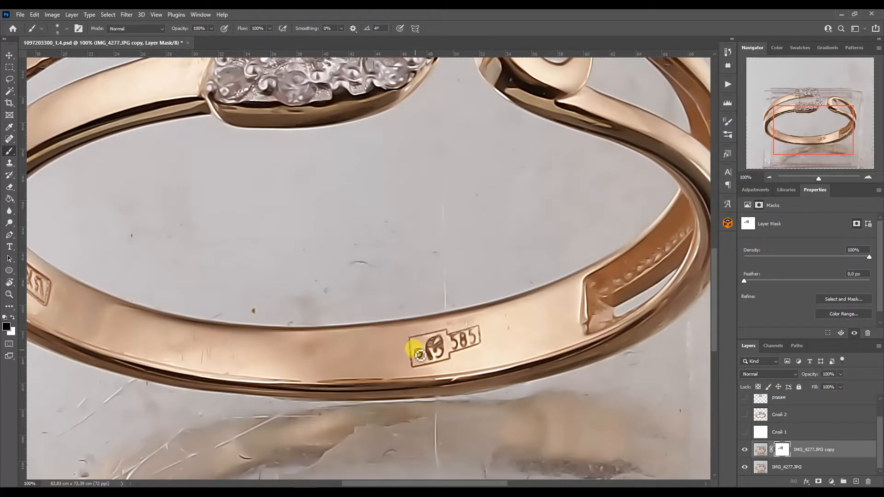
- Paint the mask with a 25 px brush over the textured openwork recess inside the band's right end
{"action": "key", "text": "bracketright"}
{"action": "key", "text": "bracketright"}
{"action": "key", "text": "bracketright"}
{"action": "key", "text": "bracketright"}
{"action": "mouse_move", "coordinate": [673, 228]}
{"action": "left_mouse_down"}
{"action": "mouse_move", "coordinate": [537, 244]}
{"action": "mouse_move", "coordinate": [462, 335]}
{"action": "left_mouse_up"}
{"action": "scroll", "coordinate": [551, 248], "scroll_direction": "up", "scroll_amount": 3}
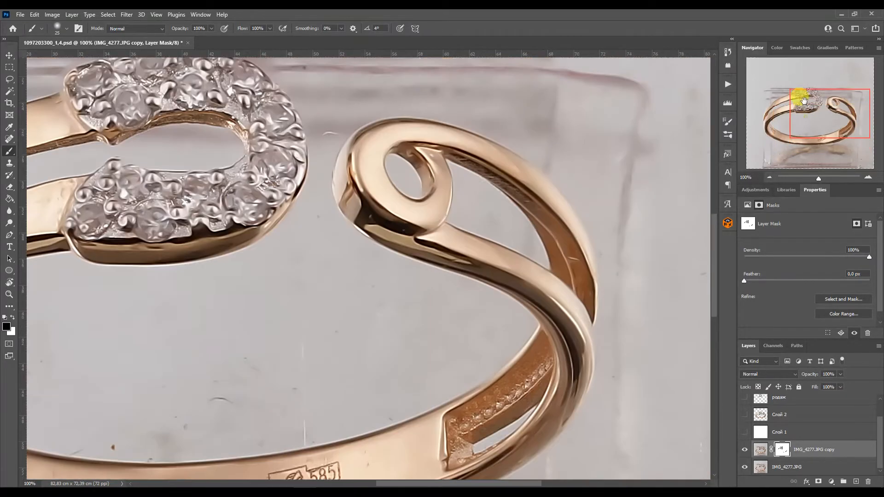
- Duplicate the masked copy together with the original photo layer and merge the duplicates into one new layer
{"action": "mouse_move", "coordinate": [811, 114]}
{"action": "left_mouse_down"}
{"action": "mouse_move", "coordinate": [798, 109]}
{"action": "mouse_move", "coordinate": [767, 144]}
{"action": "mouse_move", "coordinate": [799, 125]}
{"action": "left_mouse_up"}
{"action": "key", "text": "ctrl+minus"}
{"action": "key", "text": "ctrl+minus"}
{"action": "left_click", "coordinate": [764, 469], "text": "shift"}
{"action": "key", "text": "ctrl+j"}
{"action": "key", "text": "ctrl+e"}
- Smooth the two gold bands on the ring's left side with the Mixer Brush
{"action": "right_click", "coordinate": [10, 150]}
{"action": "left_click", "coordinate": [31, 177]}
{"action": "scroll", "coordinate": [322, 215], "scroll_direction": "up", "scroll_amount": 3}
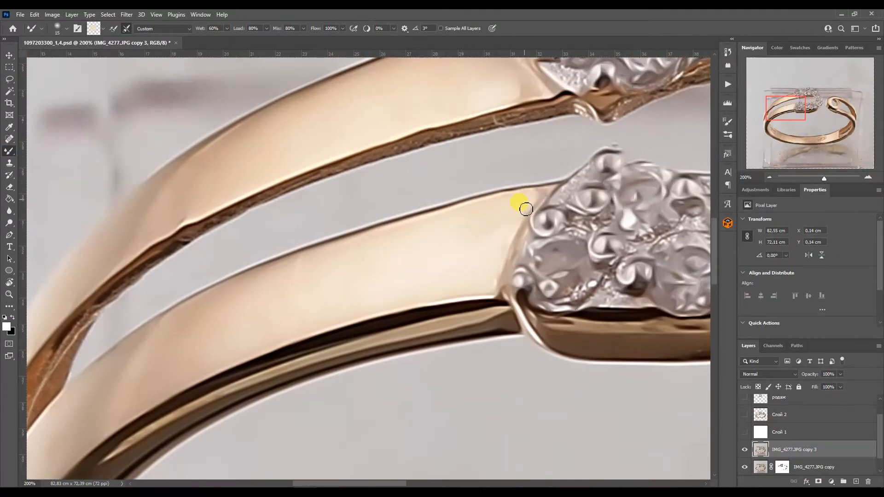
{"action": "left_click_drag", "start_coordinate": [770, 118], "coordinate": [769, 114]}
{"action": "left_click_drag", "start_coordinate": [481, 111], "coordinate": [536, 160]}
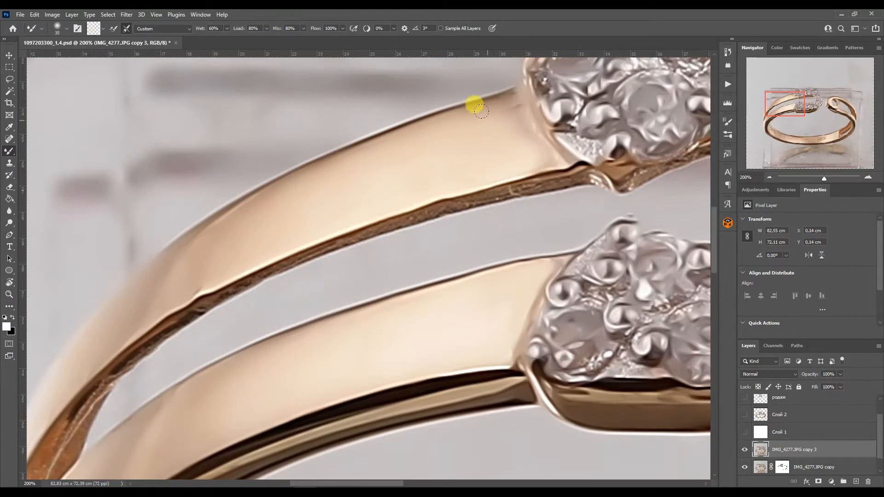
{"action": "left_click_drag", "start_coordinate": [198, 255], "coordinate": [204, 281]}
- Smooth the face and left side facet of the gold curl at the ring's right end with the Mixer Brush
{"action": "mouse_move", "coordinate": [799, 97]}
{"action": "left_mouse_down"}
{"action": "mouse_move", "coordinate": [830, 90]}
{"action": "mouse_move", "coordinate": [850, 99]}
{"action": "left_mouse_up"}
{"action": "left_click_drag", "start_coordinate": [429, 148], "coordinate": [480, 162]}
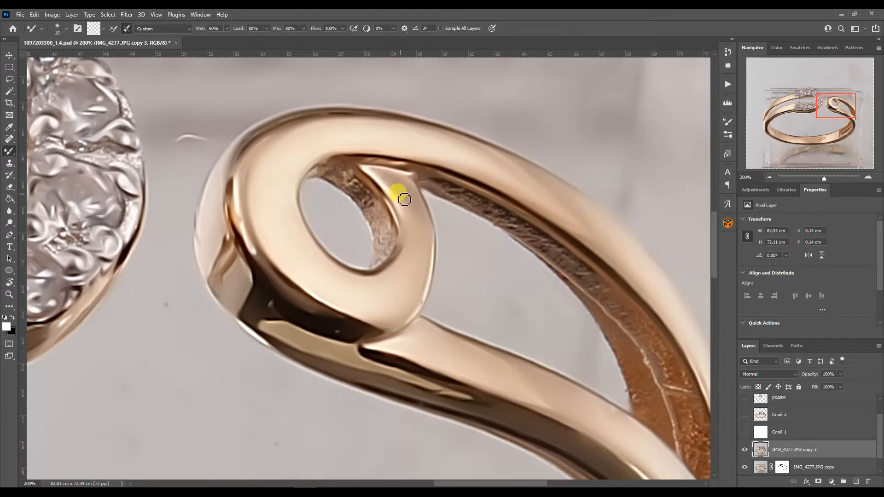
{"action": "mouse_move", "coordinate": [208, 208]}
{"action": "left_mouse_down"}
{"action": "mouse_move", "coordinate": [217, 244]}
{"action": "mouse_move", "coordinate": [251, 179]}
{"action": "mouse_move", "coordinate": [258, 222]}
{"action": "mouse_move", "coordinate": [298, 265]}
{"action": "mouse_move", "coordinate": [362, 303]}
{"action": "mouse_move", "coordinate": [324, 297]}
{"action": "mouse_move", "coordinate": [282, 264]}
{"action": "mouse_move", "coordinate": [320, 289]}
{"action": "mouse_move", "coordinate": [332, 270]}
{"action": "left_mouse_up"}
{"action": "key", "text": "bracketleft"}
{"action": "left_click_drag", "start_coordinate": [258, 156], "coordinate": [302, 130]}
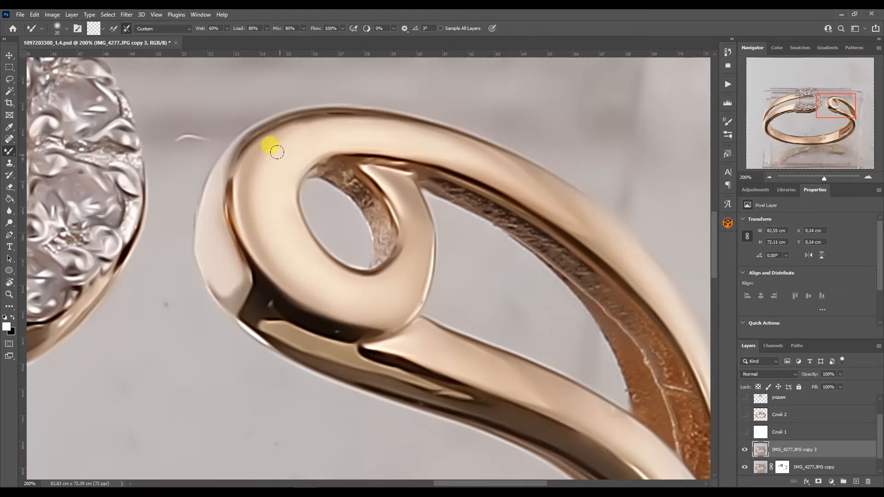
- Smooth the dark facet under the gold curl and the start of its upper arm with the Mixer Brush
{"action": "mouse_move", "coordinate": [341, 343]}
{"action": "left_mouse_down"}
{"action": "mouse_move", "coordinate": [282, 323]}
{"action": "mouse_move", "coordinate": [266, 302]}
{"action": "left_mouse_up"}
{"action": "key", "text": "bracketright"}
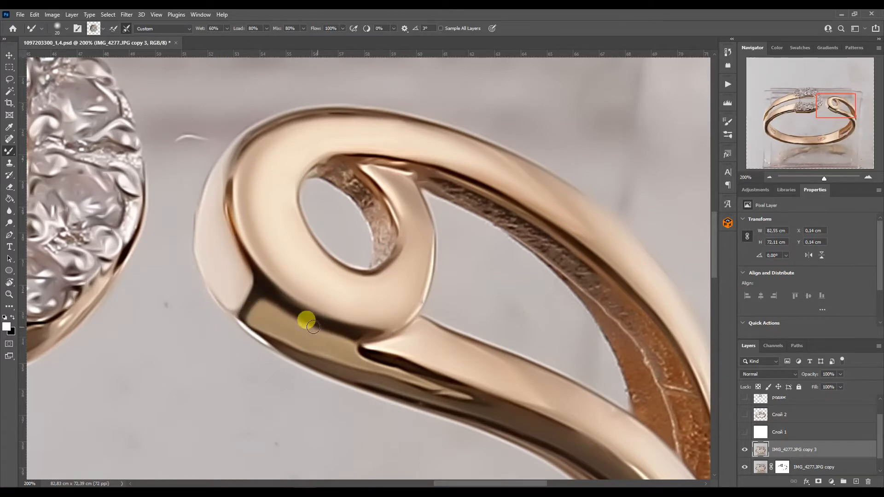
{"action": "left_click_drag", "start_coordinate": [255, 153], "coordinate": [372, 271]}
{"action": "key", "text": "bracketright"}
{"action": "left_click_drag", "start_coordinate": [461, 240], "coordinate": [617, 280]}
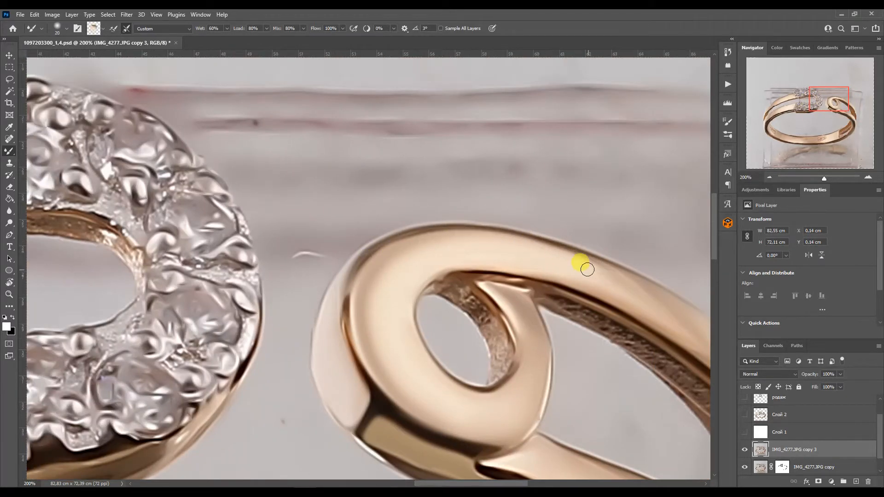
- Smooth the inner surface of the lower band with an enlarged Mixer Brush
{"action": "left_click", "coordinate": [836, 114]}
{"action": "left_click", "coordinate": [814, 138]}
{"action": "left_click", "coordinate": [792, 136]}
{"action": "key", "text": "bracketright"}
{"action": "key", "text": "bracketright"}
{"action": "key", "text": "bracketright"}
{"action": "key", "text": "bracketright"}
{"action": "key", "text": "bracketright"}
{"action": "key", "text": "bracketright"}
{"action": "key", "text": "bracketleft"}
{"action": "key", "text": "bracketleft"}
{"action": "key", "text": "bracketleft"}
{"action": "key", "text": "bracketleft"}
{"action": "key", "text": "bracketleft"}
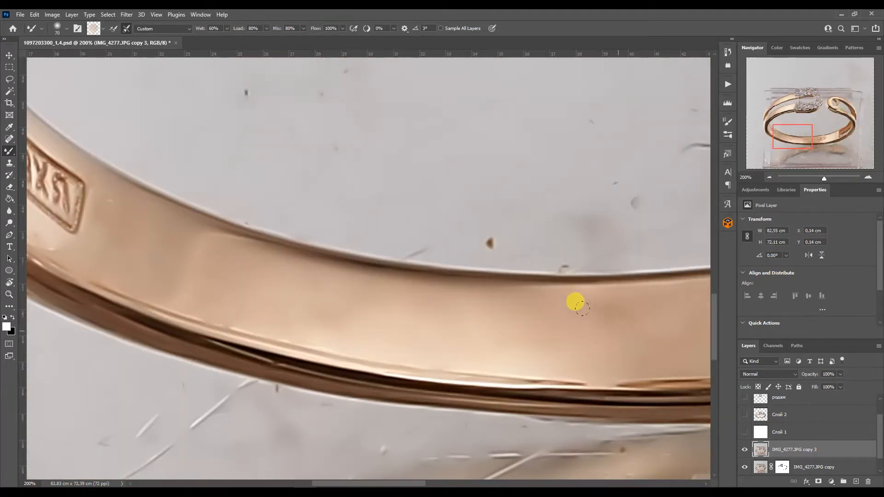
- Touch up the upper left gold band beside the stones with a small 15 px Mixer Brush
{"action": "left_click", "coordinate": [798, 123]}
{"action": "left_click", "coordinate": [788, 95]}
{"action": "key", "text": "bracketleft"}
{"action": "key", "text": "bracketleft"}
{"action": "key", "text": "bracketleft"}
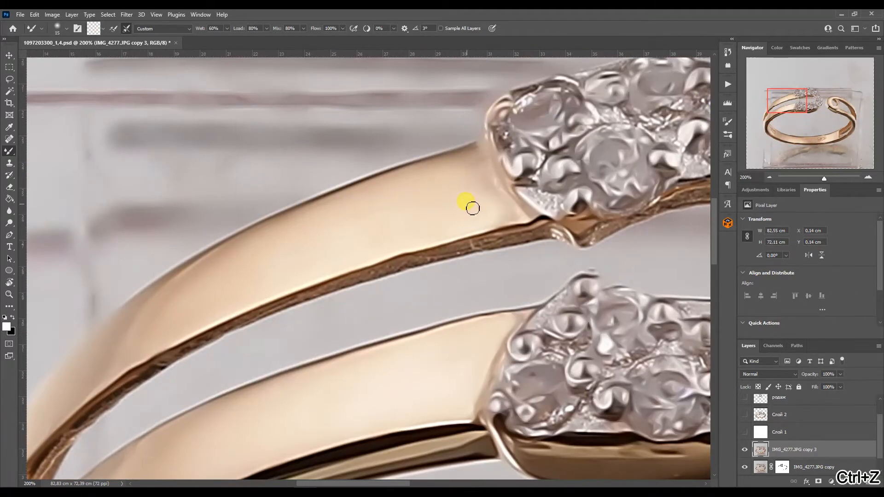
{"action": "key", "text": "bracketleft"}
- Smooth the gold underside of the stone setting with long Mixer Brush strokes, adjusting the brush size to the surface
{"action": "left_click_drag", "start_coordinate": [786, 104], "coordinate": [801, 114]}
{"action": "left_click_drag", "start_coordinate": [270, 285], "coordinate": [292, 291]}
{"action": "key", "text": "bracketright"}
{"action": "key", "text": "bracketright"}
{"action": "left_click_drag", "start_coordinate": [246, 266], "coordinate": [369, 280]}
{"action": "key", "text": "bracketright"}
{"action": "key", "text": "bracketright"}
{"action": "key", "text": "bracketright"}
{"action": "mouse_move", "coordinate": [426, 286]}
{"action": "left_mouse_down"}
{"action": "mouse_move", "coordinate": [526, 273]}
{"action": "mouse_move", "coordinate": [496, 259]}
{"action": "mouse_move", "coordinate": [511, 267]}
{"action": "mouse_move", "coordinate": [497, 265]}
{"action": "mouse_move", "coordinate": [565, 264]}
{"action": "mouse_move", "coordinate": [626, 241]}
{"action": "left_mouse_up"}
{"action": "key", "text": "bracketright"}
{"action": "mouse_move", "coordinate": [276, 292]}
{"action": "left_mouse_down"}
{"action": "mouse_move", "coordinate": [510, 281]}
{"action": "mouse_move", "coordinate": [594, 251]}
{"action": "left_mouse_up"}
{"action": "key", "text": "bracketleft"}
{"action": "key", "text": "bracketleft"}
{"action": "key", "text": "bracketleft"}
{"action": "key", "text": "bracketleft"}
{"action": "mouse_move", "coordinate": [551, 271]}
{"action": "left_mouse_down"}
{"action": "mouse_move", "coordinate": [533, 283]}
{"action": "mouse_move", "coordinate": [624, 257]}
{"action": "mouse_move", "coordinate": [636, 242]}
{"action": "left_mouse_up"}
{"action": "left_click", "coordinate": [770, 177]}
{"action": "left_click", "coordinate": [770, 178]}
{"action": "left_click", "coordinate": [770, 177]}
{"action": "left_click", "coordinate": [759, 398], "text": "ctrl"}
{"action": "key", "text": "ctrl+z"}
{"action": "key", "text": "ctrl+d"}
- Run a retouching action from the JRetouchPRO set on the smoothed ring layer
{"action": "left_click", "coordinate": [727, 84]}
{"action": "left_click_drag", "start_coordinate": [714, 170], "coordinate": [714, 234]}
{"action": "left_click", "coordinate": [657, 287]}
- Copy the ring from IMG_4277.JPG copy 3 to a new layer using the Слой 2 outline, and show the white background beneath it
{"action": "left_click", "coordinate": [773, 449]}
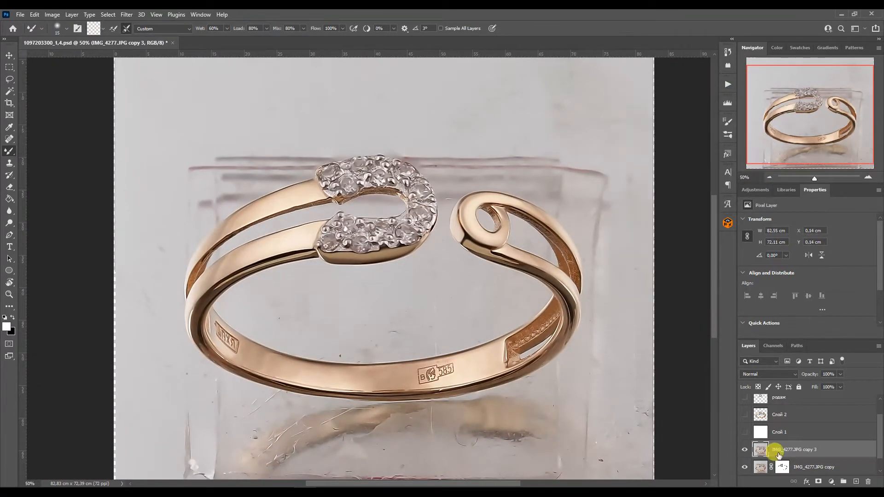
{"action": "left_click", "coordinate": [760, 414], "text": "ctrl"}
{"action": "key", "text": "ctrl+j"}
{"action": "left_click_drag", "start_coordinate": [782, 449], "coordinate": [782, 425]}
{"action": "left_click", "coordinate": [745, 449]}
- Copy the stone setting to its own layer using a saved outline layer, and delete the used outline layer
{"action": "left_click", "coordinate": [760, 420], "text": "ctrl"}
{"action": "key", "text": "ctrl+j"}
{"action": "left_click", "coordinate": [760, 425]}
{"action": "key", "text": "Delete"}
{"action": "left_click", "coordinate": [744, 403]}
{"action": "left_click", "coordinate": [759, 437]}
- Open glare-parts from the product parts folder in Photoshop and copy its curved gold arc into the ring document
{"action": "mouse_move", "coordinate": [194, 492]}
{"action": "left_click", "coordinate": [193, 451]}
{"action": "double_click", "coordinate": [552, 129]}
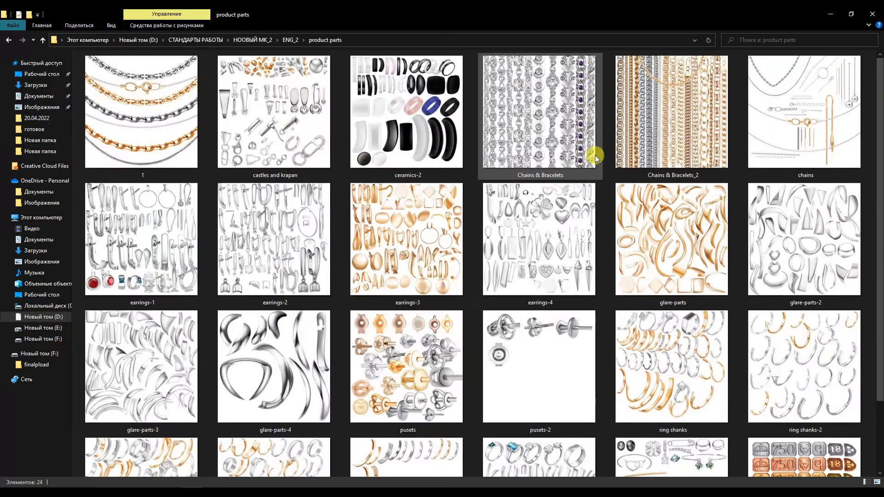
{"action": "left_click", "coordinate": [667, 298]}
{"action": "left_click_drag", "start_coordinate": [664, 266], "coordinate": [381, 401]}
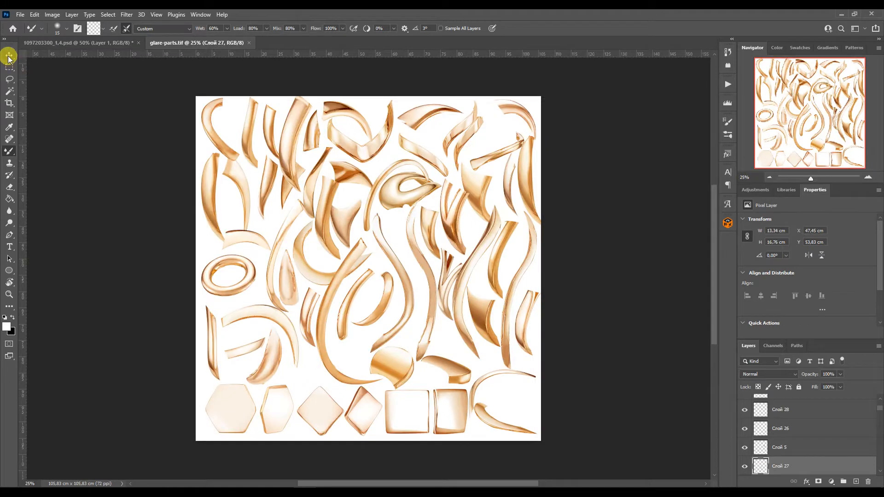
{"action": "left_click", "coordinate": [10, 55]}
{"action": "left_click_drag", "start_coordinate": [260, 304], "coordinate": [590, 156]}
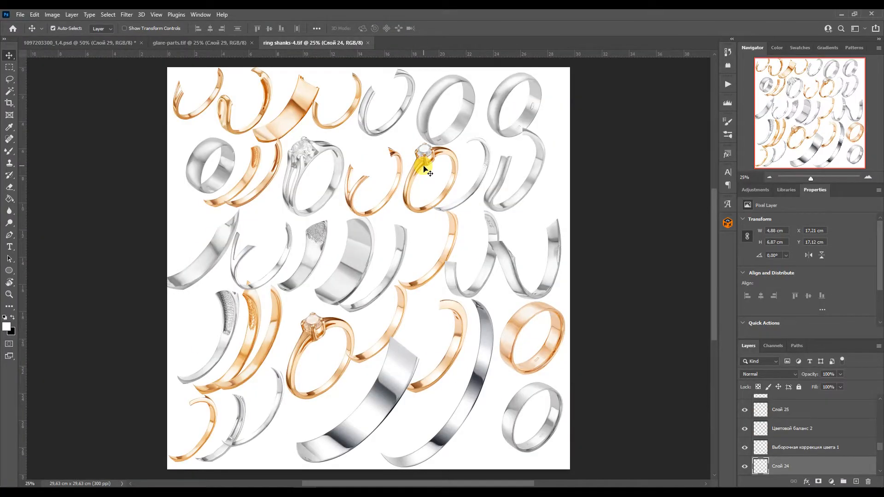
{"action": "left_click", "coordinate": [868, 177]}
{"action": "left_click", "coordinate": [769, 178]}
{"action": "left_click_drag", "start_coordinate": [501, 200], "coordinate": [323, 134]}
{"action": "key", "text": "ctrl+z"}
- Copy a gold shank from ring shanks-4 into the ring document, then rotate, scale and place it below the ring
{"action": "left_click", "coordinate": [317, 42]}
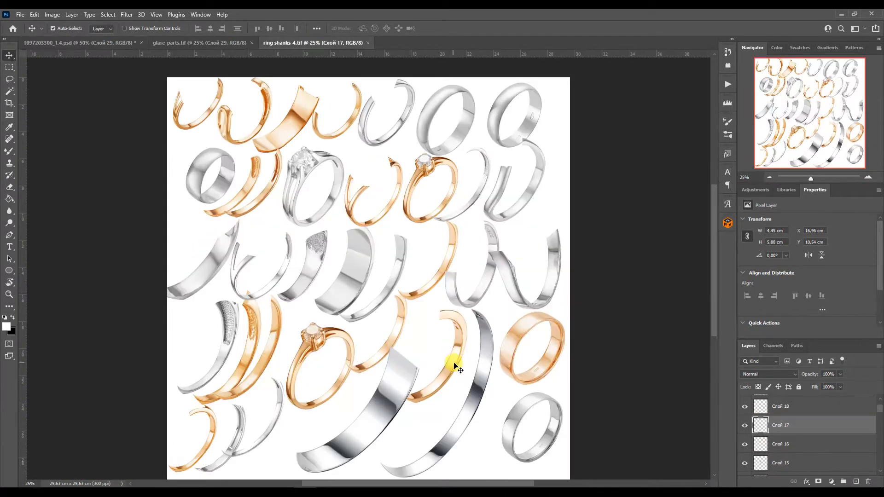
{"action": "left_click_drag", "start_coordinate": [454, 366], "coordinate": [409, 396]}
{"action": "key", "text": "ctrl+t"}
{"action": "scroll", "coordinate": [573, 368], "scroll_direction": "down", "scroll_amount": 3}
{"action": "left_click_drag", "start_coordinate": [440, 242], "coordinate": [487, 339]}
{"action": "left_click_drag", "start_coordinate": [477, 344], "coordinate": [572, 351]}
{"action": "left_click_drag", "start_coordinate": [525, 354], "coordinate": [525, 336]}
{"action": "key", "text": "Return"}
- Run the Red gold 2 action on the cut-out ring layer
{"action": "left_click", "coordinate": [779, 437]}
{"action": "left_click", "coordinate": [726, 86]}
{"action": "left_click", "coordinate": [667, 205]}
{"action": "scroll", "coordinate": [704, 225], "scroll_direction": "up", "scroll_amount": 4}
{"action": "left_click", "coordinate": [655, 201]}
{"action": "left_click", "coordinate": [662, 316]}
- Set the midtone input of the ring's Levels adjustment to 1,95 and review its Color Balance midtones
{"action": "left_click", "coordinate": [767, 457]}
{"action": "left_click_drag", "start_coordinate": [808, 287], "coordinate": [795, 287]}
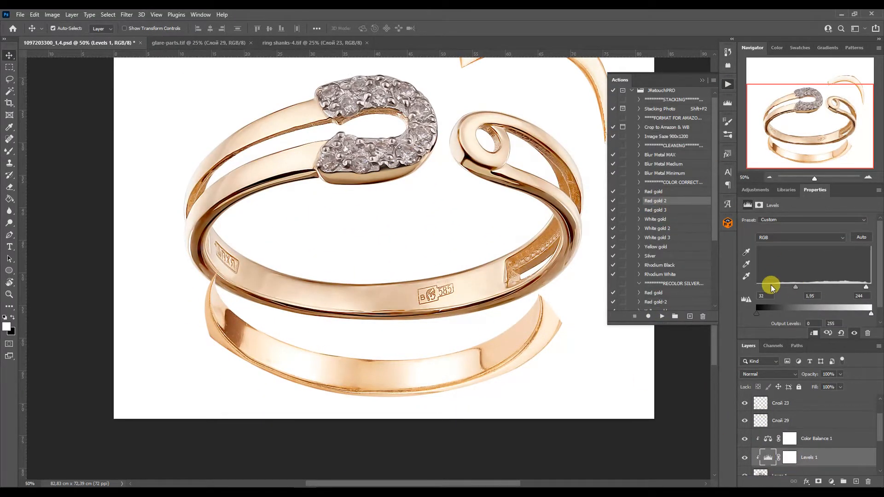
{"action": "left_click", "coordinate": [767, 438]}
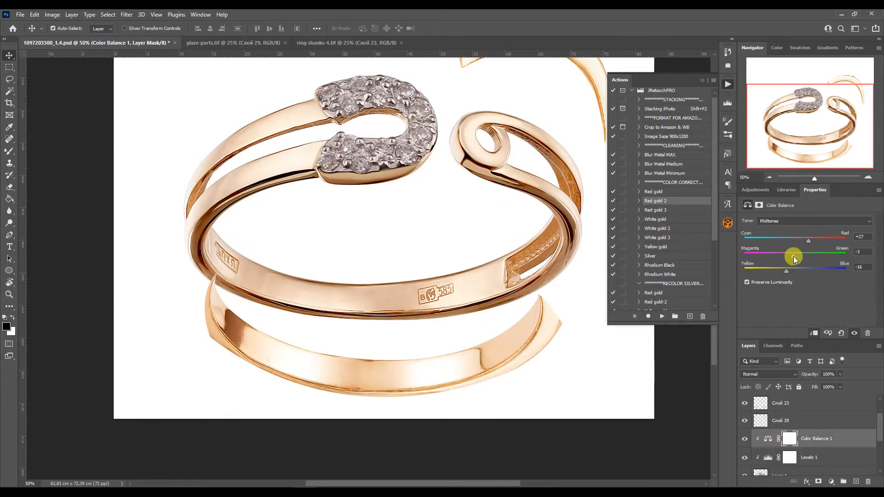
{"action": "left_click", "coordinate": [767, 457]}
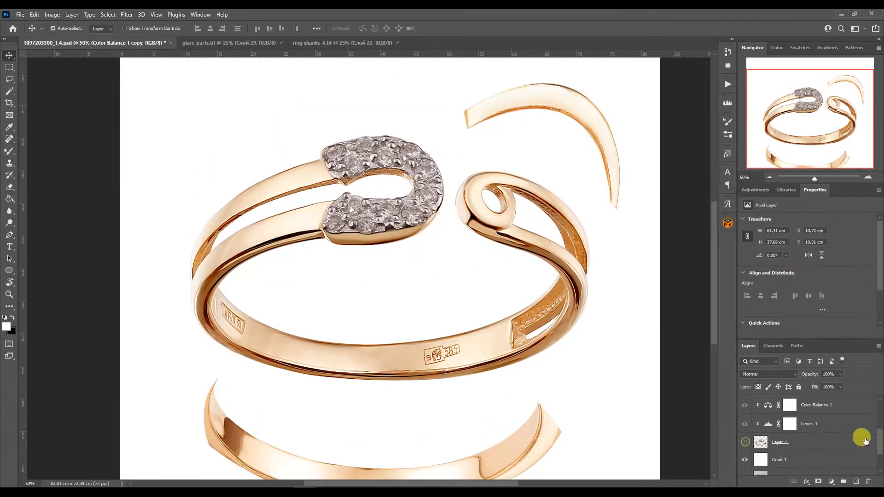
- Start a Pen path at the inner band's left corner and trace along the band's upper inner edge
{"action": "scroll", "coordinate": [861, 439], "scroll_direction": "up", "scroll_amount": 2}
{"action": "key", "text": "p"}
{"action": "left_click", "coordinate": [868, 178]}
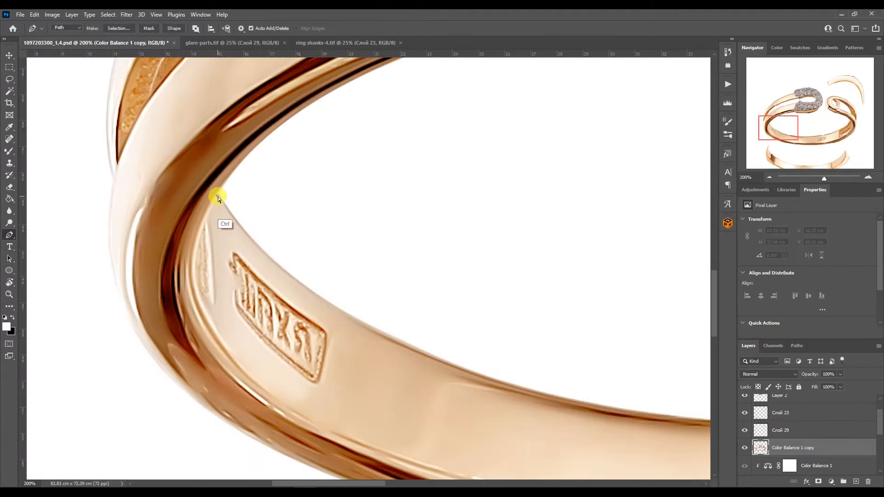
{"action": "left_click_drag", "start_coordinate": [217, 195], "coordinate": [365, 394]}
{"action": "left_click", "coordinate": [655, 416]}
{"action": "left_click", "coordinate": [498, 382]}
{"action": "left_click_drag", "start_coordinate": [293, 295], "coordinate": [276, 292]}
{"action": "left_click", "coordinate": [798, 133]}
{"action": "left_click_drag", "start_coordinate": [321, 323], "coordinate": [360, 328]}
- Continue the Pen path along the inner band's upper edge past the 585 hallmark to its right end
{"action": "left_click_drag", "start_coordinate": [783, 129], "coordinate": [800, 129]}
{"action": "left_click", "coordinate": [661, 266]}
{"action": "left_click_drag", "start_coordinate": [70, 336], "coordinate": [421, 361]}
{"action": "left_click", "coordinate": [465, 318]}
{"action": "left_click_drag", "start_coordinate": [229, 348], "coordinate": [212, 353]}
{"action": "left_click_drag", "start_coordinate": [801, 131], "coordinate": [819, 126]}
{"action": "left_click", "coordinate": [647, 175]}
{"action": "left_click_drag", "start_coordinate": [358, 383], "coordinate": [603, 295]}
{"action": "left_click", "coordinate": [559, 277]}
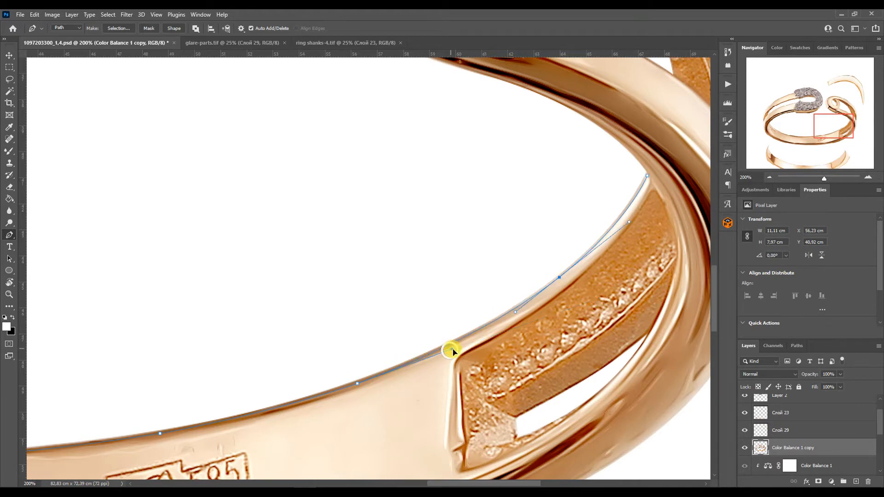
- Extend the Pen path around the openwork recess and narrow gap at the inner band's right end
{"action": "left_click_drag", "start_coordinate": [651, 182], "coordinate": [602, 282]}
{"action": "left_click_drag", "start_coordinate": [460, 352], "coordinate": [454, 357]}
{"action": "left_click_drag", "start_coordinate": [451, 454], "coordinate": [469, 367]}
{"action": "left_click_drag", "start_coordinate": [468, 367], "coordinate": [498, 380]}
{"action": "left_click_drag", "start_coordinate": [695, 140], "coordinate": [615, 163]}
{"action": "left_click", "coordinate": [614, 163]}
{"action": "left_click_drag", "start_coordinate": [419, 404], "coordinate": [636, 323]}
{"action": "left_click_drag", "start_coordinate": [602, 241], "coordinate": [554, 310]}
{"action": "left_click_drag", "start_coordinate": [615, 164], "coordinate": [640, 288]}
- Continue the Pen path along the inner band's lower edge and up to its left corner to enclose the band
{"action": "scroll", "coordinate": [631, 195], "scroll_direction": "down", "scroll_amount": 2}
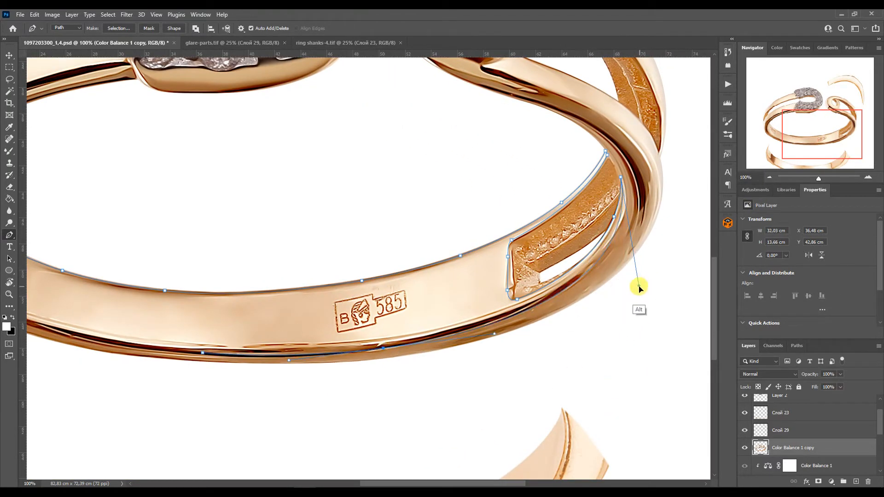
{"action": "left_click_drag", "start_coordinate": [200, 356], "coordinate": [455, 329]}
{"action": "left_click_drag", "start_coordinate": [391, 313], "coordinate": [130, 306]}
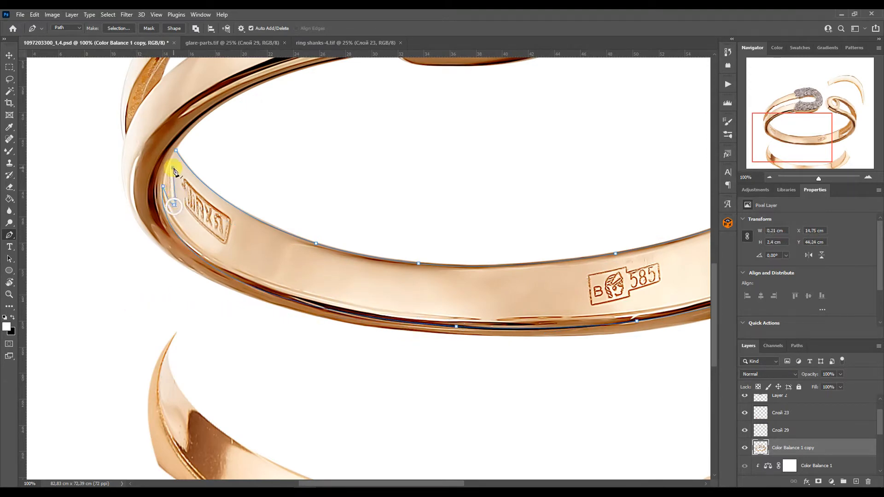
- Load the inner-band path as a selection and copy that area to a new layer
{"action": "left_click", "coordinate": [814, 138]}
{"action": "left_click", "coordinate": [795, 345]}
{"action": "left_click", "coordinate": [748, 363], "text": "ctrl"}
{"action": "left_click", "coordinate": [748, 345]}
{"action": "key", "text": "ctrl+j"}
- Move the Слой 23 shank part onto the inner band and clip it to the copied band layer
{"action": "key", "text": "ctrl+minus"}
{"action": "key", "text": "v"}
{"action": "left_click_drag", "start_coordinate": [505, 423], "coordinate": [496, 356]}
{"action": "key", "text": "ctrl+bracketleft"}
{"action": "left_click_drag", "start_coordinate": [450, 374], "coordinate": [458, 270]}
{"action": "key", "text": "ctrl+alt+g"}
- Free-transform the shank part so its ends and curve roughly match the ring's inner band
{"action": "key", "text": "ctrl+t"}
{"action": "left_click_drag", "start_coordinate": [580, 309], "coordinate": [615, 312]}
{"action": "left_click_drag", "start_coordinate": [102, 137], "coordinate": [99, 136]}
{"action": "right_click", "coordinate": [200, 266]}
{"action": "left_click", "coordinate": [218, 292]}
{"action": "left_click_drag", "start_coordinate": [619, 317], "coordinate": [621, 303]}
{"action": "left_click_drag", "start_coordinate": [432, 282], "coordinate": [428, 278]}
- Warp the right end of the shank part to follow the inner band beside the openwork recess
{"action": "right_click", "coordinate": [375, 280]}
{"action": "left_click", "coordinate": [405, 342]}
{"action": "left_click_drag", "start_coordinate": [613, 307], "coordinate": [630, 337]}
{"action": "left_click_drag", "start_coordinate": [610, 244], "coordinate": [678, 257]}
{"action": "left_click_drag", "start_coordinate": [607, 183], "coordinate": [628, 187]}
{"action": "left_click_drag", "start_coordinate": [629, 337], "coordinate": [643, 359]}
{"action": "left_click_drag", "start_coordinate": [678, 257], "coordinate": [694, 257]}
{"action": "left_click_drag", "start_coordinate": [443, 315], "coordinate": [439, 311]}
{"action": "left_click_drag", "start_coordinate": [694, 256], "coordinate": [704, 257]}
- Warp the left end of the shank part to fit the inner band's left curve and apply the transform
{"action": "left_click_drag", "start_coordinate": [99, 270], "coordinate": [85, 291]}
{"action": "left_click_drag", "start_coordinate": [92, 145], "coordinate": [106, 114]}
{"action": "left_click_drag", "start_coordinate": [84, 290], "coordinate": [76, 294]}
{"action": "left_click_drag", "start_coordinate": [215, 198], "coordinate": [217, 195]}
{"action": "left_click_drag", "start_coordinate": [76, 294], "coordinate": [74, 303]}
{"action": "left_click_drag", "start_coordinate": [643, 359], "coordinate": [640, 357]}
{"action": "key", "text": "Return"}
- Run the Blur Metal MAX action on the Слой 23 layer
{"action": "key", "text": "alt+F9"}
{"action": "left_click", "coordinate": [691, 156]}
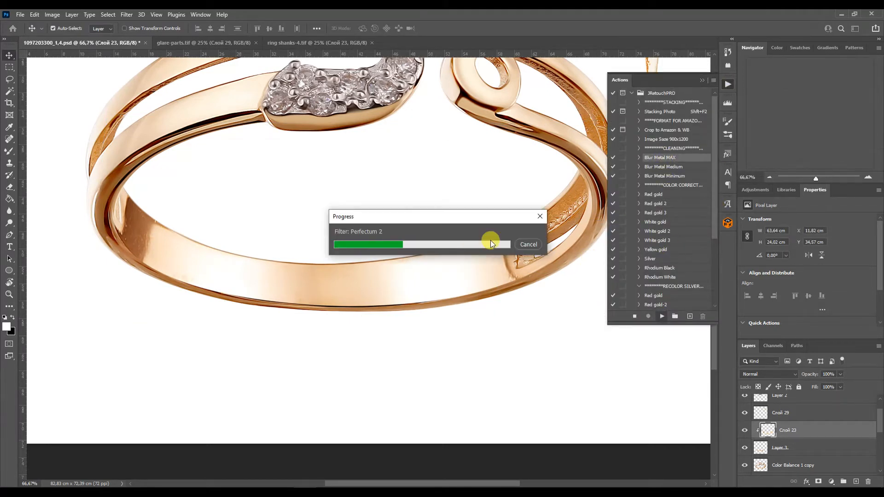
{"action": "left_click", "coordinate": [661, 316]}
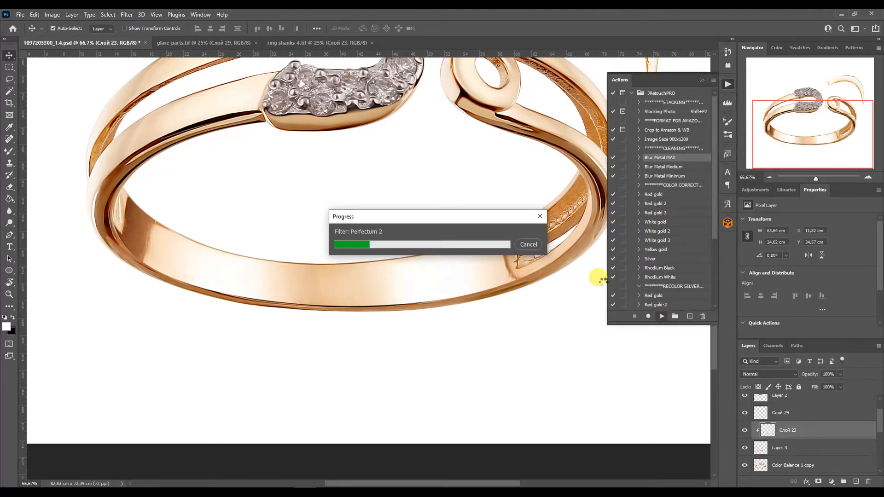
{"action": "left_click", "coordinate": [702, 80]}
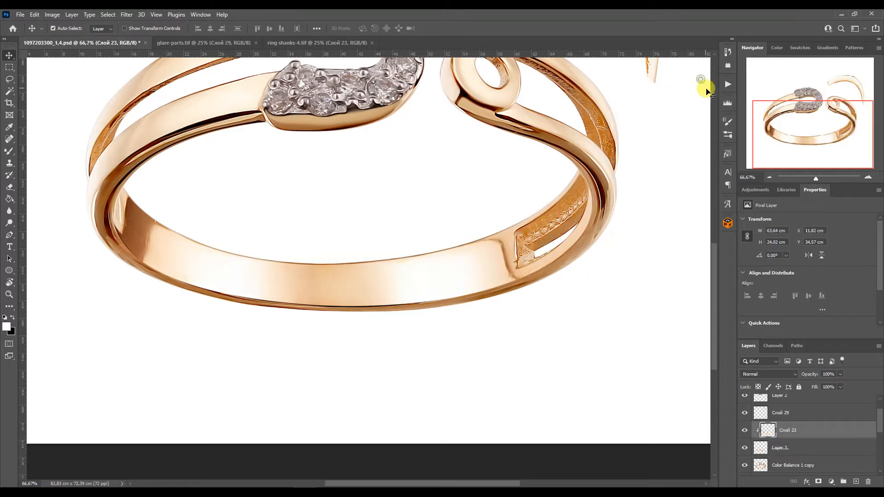
- Smooth the reflection edge beside the openwork recess at the inner band's right end with the Mixer Brush
{"action": "left_click", "coordinate": [9, 151]}
{"action": "scroll", "coordinate": [548, 279], "scroll_direction": "up", "scroll_amount": 3}
{"action": "mouse_move", "coordinate": [379, 234]}
{"action": "left_mouse_down"}
{"action": "mouse_move", "coordinate": [420, 275]}
{"action": "mouse_move", "coordinate": [452, 268]}
{"action": "left_mouse_up"}
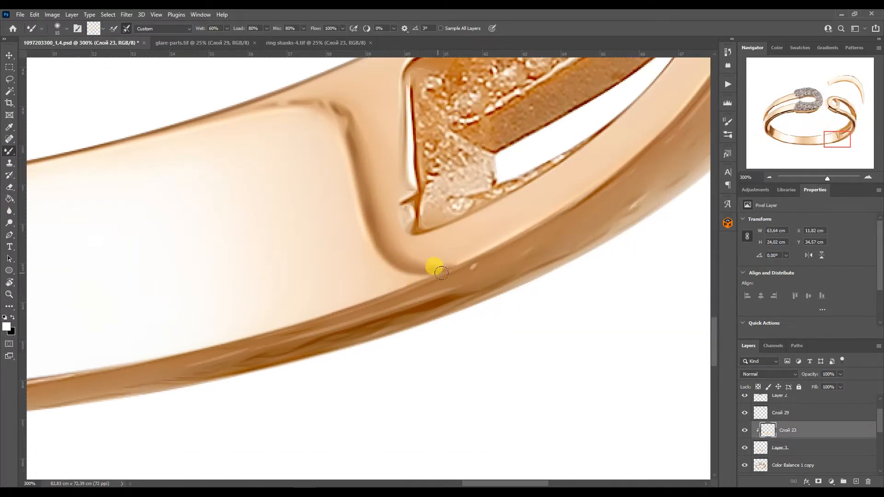
{"action": "key", "text": "bracketright"}
{"action": "mouse_move", "coordinate": [342, 122]}
{"action": "left_mouse_down"}
{"action": "mouse_move", "coordinate": [283, 105]}
{"action": "mouse_move", "coordinate": [263, 110]}
{"action": "mouse_move", "coordinate": [342, 76]}
{"action": "mouse_move", "coordinate": [207, 99]}
{"action": "left_mouse_up"}
- Blend the dark reflection at the inner band's left end with a larger Mixer Brush
{"action": "left_click_drag", "start_coordinate": [834, 134], "coordinate": [771, 128]}
{"action": "key", "text": "bracketright"}
{"action": "key", "text": "bracketright"}
{"action": "key", "text": "bracketright"}
{"action": "mouse_move", "coordinate": [417, 227]}
{"action": "left_mouse_down"}
{"action": "mouse_move", "coordinate": [349, 211]}
{"action": "mouse_move", "coordinate": [329, 346]}
{"action": "left_mouse_up"}
{"action": "left_click_drag", "start_coordinate": [262, 233], "coordinate": [258, 172]}
{"action": "left_click_drag", "start_coordinate": [269, 203], "coordinate": [258, 169]}
- Refine the dark reflection's edge around the narrow gap at the inner band's left end with a smaller Mixer Brush
{"action": "key", "text": "bracketleft"}
{"action": "key", "text": "bracketleft"}
{"action": "key", "text": "bracketleft"}
{"action": "left_click_drag", "start_coordinate": [250, 304], "coordinate": [212, 253]}
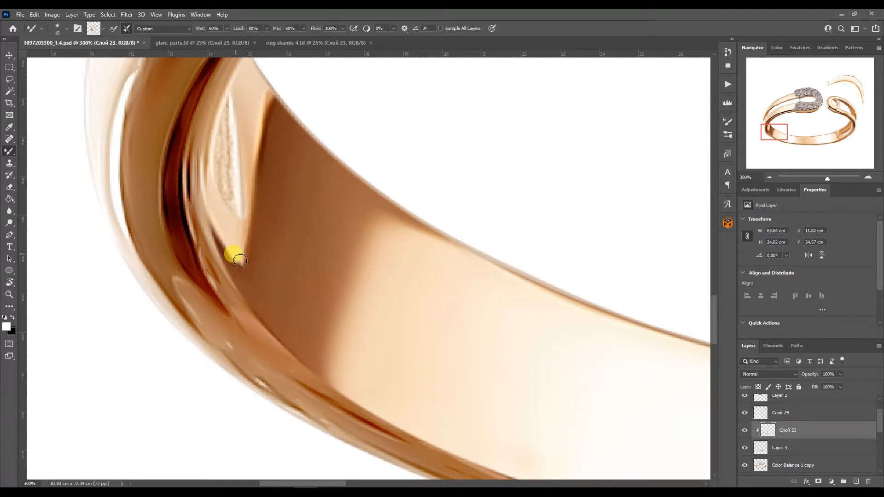
{"action": "left_click_drag", "start_coordinate": [270, 110], "coordinate": [252, 213]}
{"action": "key", "text": "bracketright"}
{"action": "key", "text": "bracketright"}
{"action": "key", "text": "bracketright"}
{"action": "key", "text": "bracketright"}
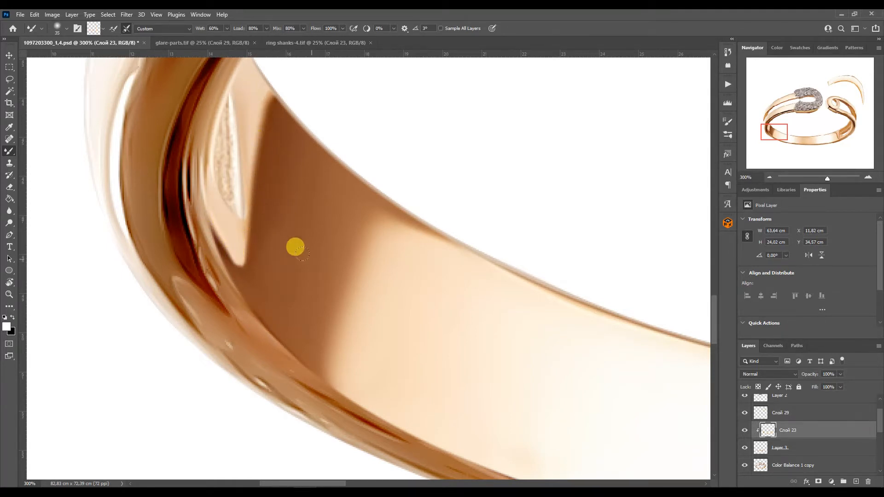
- Start a Pen path on the Color Balance 1 copy layer at the stone setting's lower-left corner and trace down the front band's dark edge
{"action": "left_click_drag", "start_coordinate": [786, 130], "coordinate": [797, 137]}
{"action": "key", "text": "ctrl+minus"}
{"action": "key", "text": "ctrl+minus"}
{"action": "key", "text": "ctrl+minus"}
{"action": "left_click", "coordinate": [757, 465]}
{"action": "key", "text": "p"}
{"action": "key", "text": "ctrl+plus"}
{"action": "key", "text": "ctrl+plus"}
{"action": "left_click", "coordinate": [786, 116]}
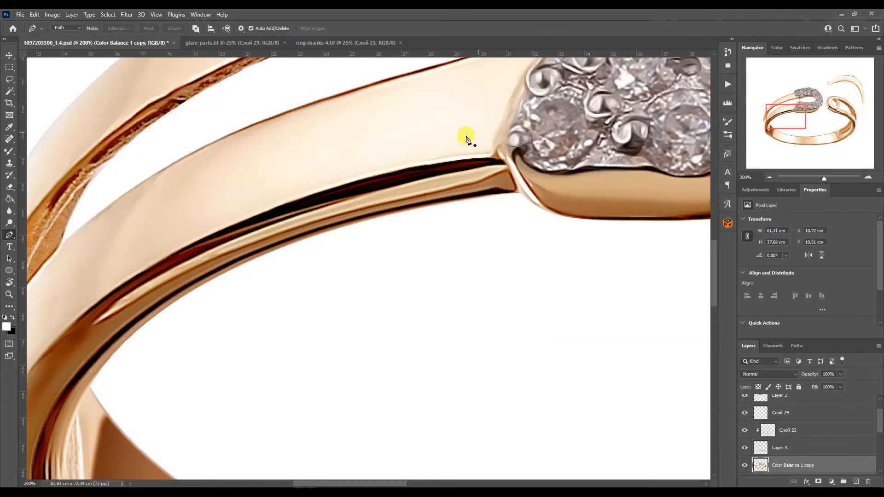
{"action": "key", "text": "ctrl+minus"}
{"action": "left_click", "coordinate": [430, 215]}
{"action": "left_click", "coordinate": [182, 339]}
{"action": "mouse_move", "coordinate": [431, 215]}
{"action": "left_mouse_down"}
{"action": "mouse_move", "coordinate": [237, 233]}
{"action": "mouse_move", "coordinate": [316, 233]}
{"action": "mouse_move", "coordinate": [341, 215]}
{"action": "left_mouse_up"}
{"action": "left_click_drag", "start_coordinate": [183, 339], "coordinate": [155, 402]}
- Continue the Pen path around the ring's left curve and onto its bottom outer edge
{"action": "left_click", "coordinate": [177, 379]}
{"action": "left_click", "coordinate": [246, 274]}
{"action": "left_click_drag", "start_coordinate": [774, 119], "coordinate": [776, 131]}
{"action": "left_click", "coordinate": [179, 315]}
{"action": "left_click_drag", "start_coordinate": [203, 336], "coordinate": [319, 405]}
{"action": "left_click", "coordinate": [465, 409]}
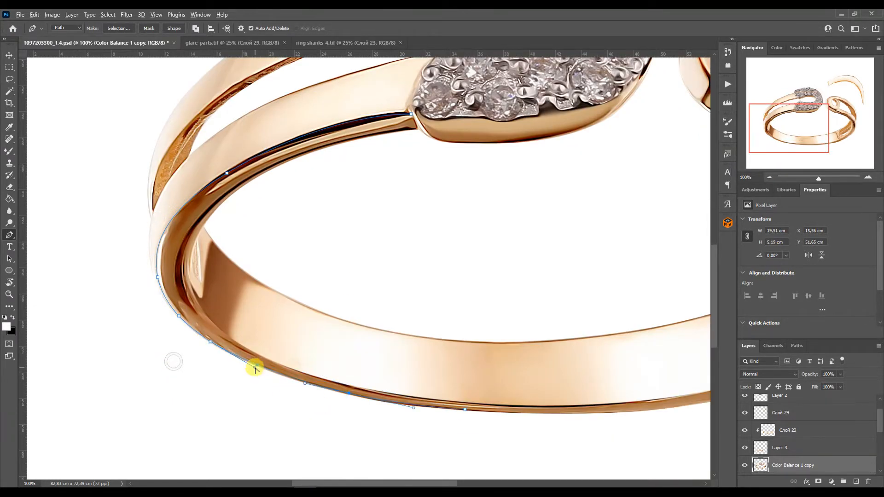
- Extend the Pen path along the ring's bottom outer edge to the lower right curve
{"action": "left_click_drag", "start_coordinate": [788, 129], "coordinate": [817, 135]}
{"action": "left_click", "coordinate": [650, 269]}
{"action": "left_click_drag", "start_coordinate": [289, 354], "coordinate": [543, 373]}
{"action": "left_click", "coordinate": [519, 330]}
{"action": "left_click_drag", "start_coordinate": [368, 360], "coordinate": [376, 358]}
{"action": "left_click_drag", "start_coordinate": [806, 140], "coordinate": [822, 131]}
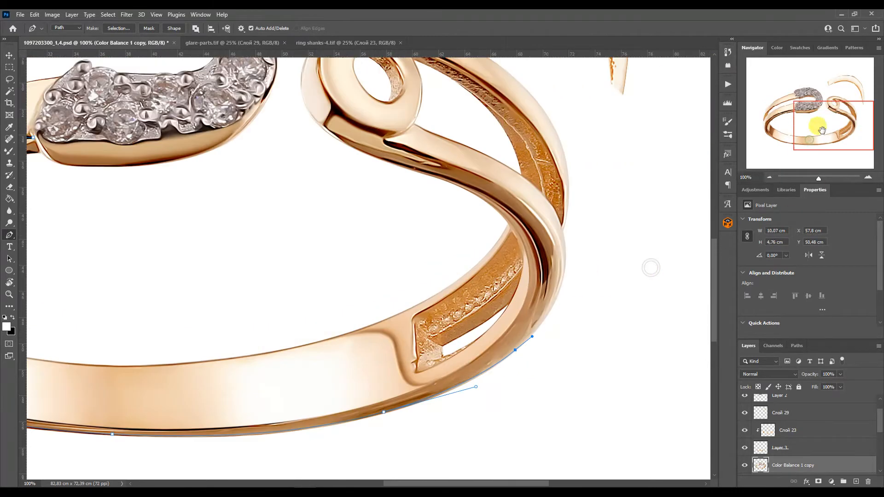
- Trace the Pen path up the ring's right outer curve and along the front band to the loop's underside
{"action": "left_click_drag", "start_coordinate": [532, 334], "coordinate": [623, 250]}
{"action": "left_click", "coordinate": [556, 296]}
{"action": "left_click", "coordinate": [476, 376]}
{"action": "left_click", "coordinate": [515, 350]}
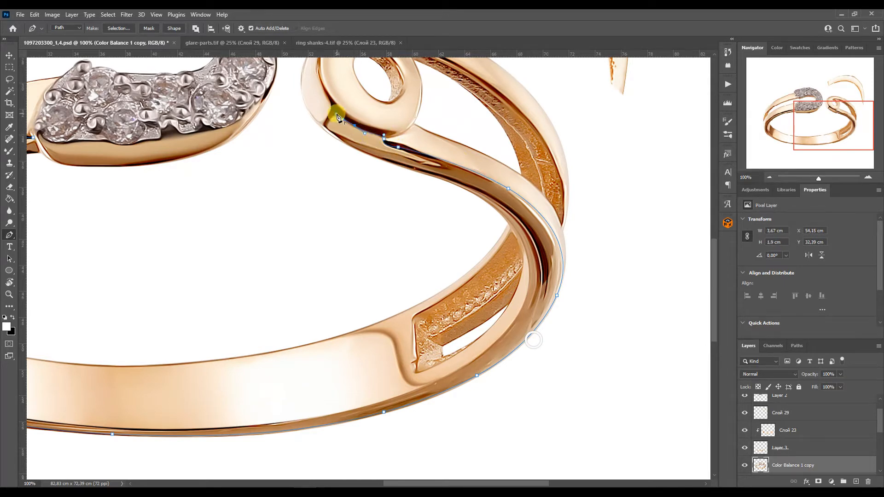
- Trace the Pen path back along the front band's inner edge on the right and onto the bottom rim
{"action": "left_click", "coordinate": [419, 172]}
{"action": "left_click", "coordinate": [299, 420]}
{"action": "left_click_drag", "start_coordinate": [525, 304], "coordinate": [516, 392]}
- Continue the Pen path along the bottom rim's inner edge and up the left curve to the stone setting
{"action": "left_click_drag", "start_coordinate": [823, 146], "coordinate": [787, 154]}
{"action": "left_click", "coordinate": [198, 323]}
{"action": "left_click_drag", "start_coordinate": [607, 361], "coordinate": [352, 394]}
{"action": "left_click_drag", "start_coordinate": [198, 324], "coordinate": [170, 310]}
{"action": "left_click", "coordinate": [218, 239]}
{"action": "left_click", "coordinate": [434, 136]}
{"action": "left_click_drag", "start_coordinate": [228, 217], "coordinate": [262, 153]}
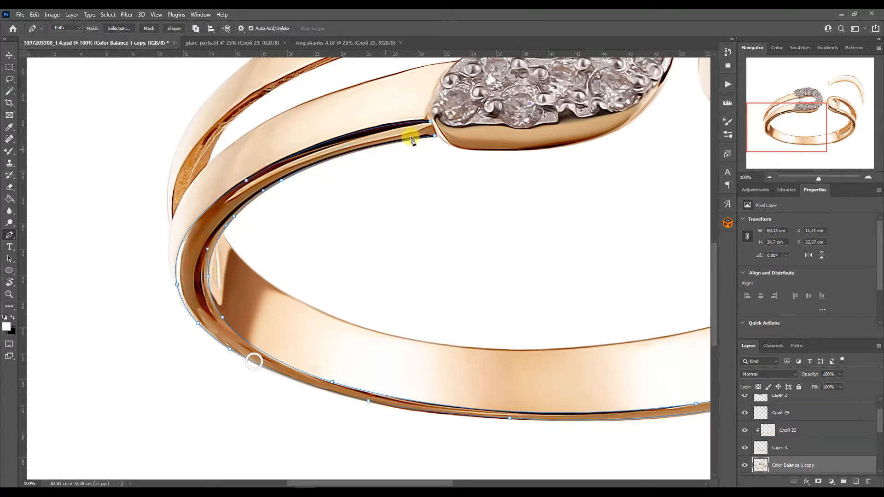
- Outline the gold underside of the stone setting with the Pen path
{"action": "left_click", "coordinate": [289, 217]}
{"action": "left_click_drag", "start_coordinate": [456, 141], "coordinate": [300, 249]}
{"action": "left_click", "coordinate": [320, 244]}
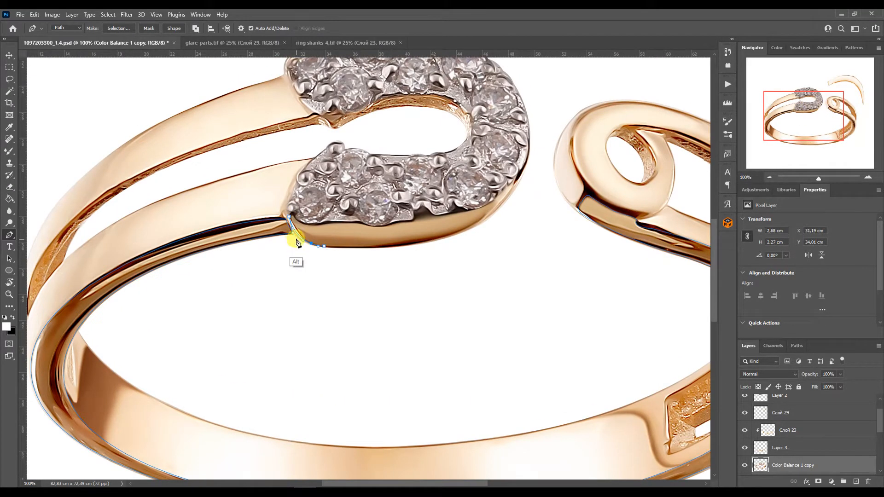
{"action": "left_click_drag", "start_coordinate": [480, 223], "coordinate": [510, 187]}
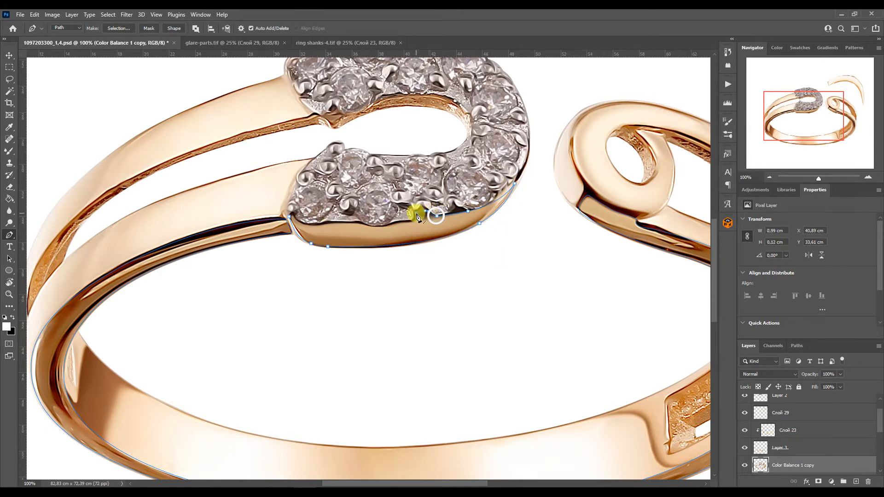
- Load the front-band and setting-underside path as a selection and copy it to a new layer
{"action": "left_click", "coordinate": [795, 345]}
{"action": "left_click", "coordinate": [760, 362], "text": "ctrl"}
{"action": "left_click", "coordinate": [748, 346]}
{"action": "key", "text": "ctrl+j"}
- Move the Слой 29 glare part onto the ring and transform it to lie along the front band's left curve
{"action": "key", "text": "v"}
{"action": "key", "text": "ctrl+minus"}
{"action": "key", "text": "ctrl+minus"}
{"action": "key", "text": "ctrl+minus"}
{"action": "left_click_drag", "start_coordinate": [484, 161], "coordinate": [382, 282]}
{"action": "key", "text": "ctrl+t"}
{"action": "left_click_drag", "start_coordinate": [433, 371], "coordinate": [393, 386]}
{"action": "right_click", "coordinate": [405, 318]}
{"action": "left_click", "coordinate": [468, 301]}
{"action": "left_click_drag", "start_coordinate": [408, 313], "coordinate": [327, 295]}
- Fine-tune the glare part's shape and position against the ring's left curve and apply the transform
{"action": "left_click", "coordinate": [867, 177]}
{"action": "left_click_drag", "start_coordinate": [796, 127], "coordinate": [794, 130]}
{"action": "left_click_drag", "start_coordinate": [178, 240], "coordinate": [162, 253]}
{"action": "left_click_drag", "start_coordinate": [304, 258], "coordinate": [346, 247]}
{"action": "left_click_drag", "start_coordinate": [191, 438], "coordinate": [233, 406]}
{"action": "left_click_drag", "start_coordinate": [179, 248], "coordinate": [166, 260]}
{"action": "left_click_drag", "start_coordinate": [338, 254], "coordinate": [346, 241]}
{"action": "left_click_drag", "start_coordinate": [61, 326], "coordinate": [55, 329]}
{"action": "key", "text": "Return"}
- Move the Слой 29 layer directly above the copied front-band layer and clip it to that layer
{"action": "left_click_drag", "start_coordinate": [759, 412], "coordinate": [761, 461]}
{"action": "left_click", "coordinate": [761, 458], "text": "alt"}
{"action": "left_click_drag", "start_coordinate": [815, 178], "coordinate": [781, 148]}
- Warp the clipped glare part to follow the ring's left curve and lower rim, and apply the warp
{"action": "key", "text": "ctrl+t"}
{"action": "right_click", "coordinate": [371, 215]}
{"action": "left_click", "coordinate": [392, 281]}
{"action": "left_click_drag", "start_coordinate": [152, 350], "coordinate": [135, 353]}
{"action": "left_click_drag", "start_coordinate": [152, 268], "coordinate": [141, 266]}
{"action": "left_click_drag", "start_coordinate": [420, 185], "coordinate": [619, 162]}
{"action": "left_click_drag", "start_coordinate": [423, 266], "coordinate": [453, 340]}
{"action": "left_click_drag", "start_coordinate": [620, 162], "coordinate": [648, 131]}
{"action": "left_click_drag", "start_coordinate": [487, 225], "coordinate": [490, 242]}
{"action": "left_click_drag", "start_coordinate": [453, 339], "coordinate": [492, 364]}
{"action": "left_click_drag", "start_coordinate": [492, 364], "coordinate": [482, 271]}
{"action": "key", "text": "Return"}
- Warp the clipped Слой 29 glare part to follow the ring's lower rim and apply the warp
{"action": "key", "text": "ctrl+t"}
{"action": "right_click", "coordinate": [410, 278]}
{"action": "left_click", "coordinate": [430, 344]}
{"action": "left_click_drag", "start_coordinate": [283, 342], "coordinate": [621, 394]}
{"action": "left_click_drag", "start_coordinate": [217, 339], "coordinate": [211, 357]}
{"action": "left_click_drag", "start_coordinate": [436, 342], "coordinate": [451, 251]}
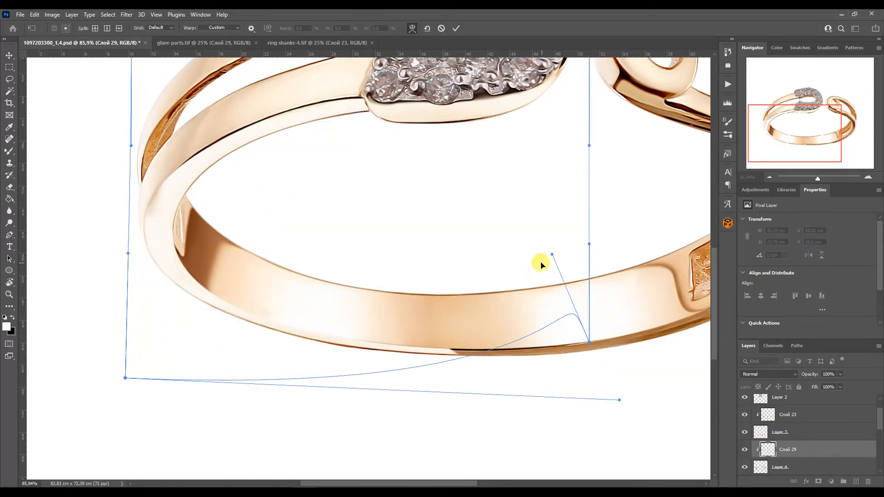
{"action": "key", "text": "Return"}
- Duplicate the Слой 29 glare part, flip it horizontally, move it onto the ring's right half and clip it to the front-band layer
{"action": "key", "text": "ctrl+minus"}
{"action": "key", "text": "ctrl+minus"}
{"action": "key", "text": "ctrl+j"}
{"action": "key", "text": "ctrl+t"}
{"action": "right_click", "coordinate": [450, 217]}
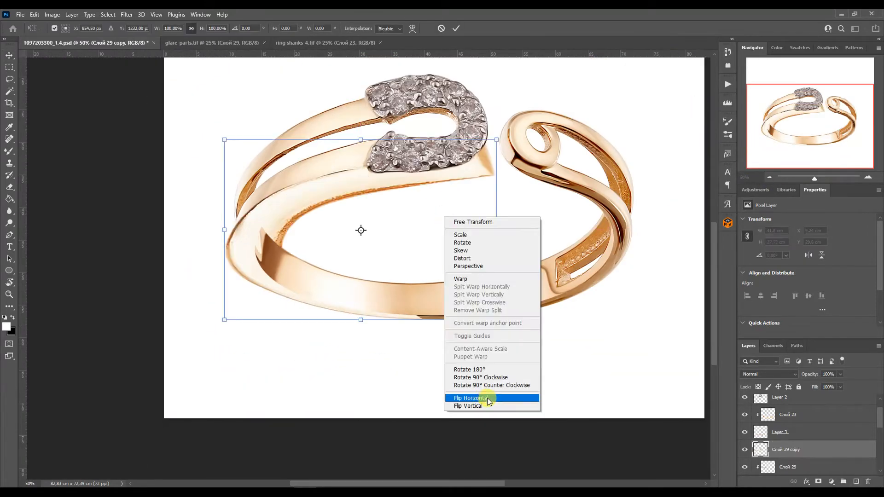
{"action": "left_click", "coordinate": [483, 398]}
{"action": "left_click_drag", "start_coordinate": [461, 217], "coordinate": [601, 217]}
{"action": "key", "text": "Return"}
{"action": "left_click", "coordinate": [762, 456], "text": "alt"}
- Warp the flipped glare copy to fit the right band and the lower rim, and apply the warp
{"action": "key", "text": "ctrl+t"}
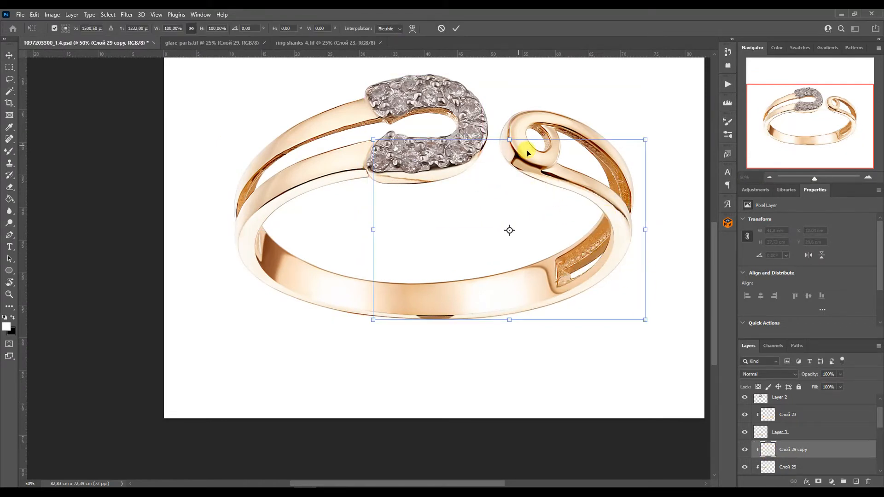
{"action": "right_click", "coordinate": [536, 210]}
{"action": "left_click", "coordinate": [556, 275]}
{"action": "left_click_drag", "start_coordinate": [533, 194], "coordinate": [532, 180]}
{"action": "left_click_drag", "start_coordinate": [463, 321], "coordinate": [347, 316]}
{"action": "left_click_drag", "start_coordinate": [556, 335], "coordinate": [554, 340]}
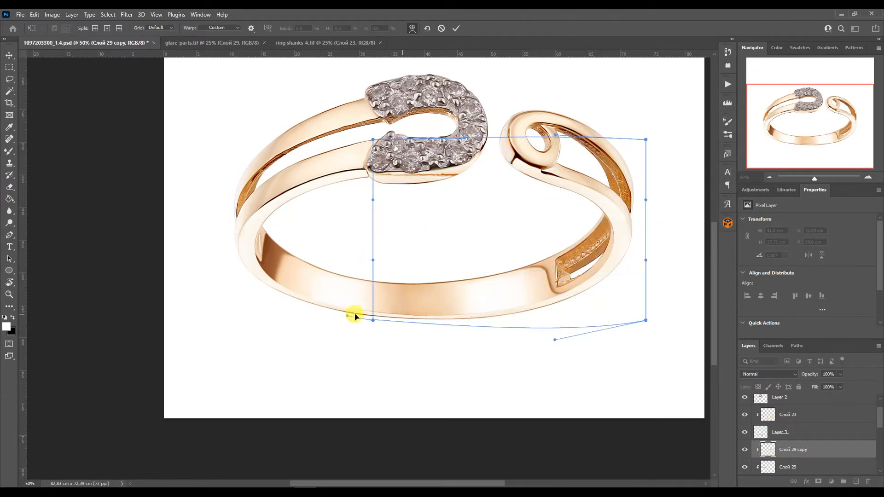
{"action": "key", "text": "Return"}
- Erase the excess end of the flipped glare copy with the Eraser so it blends into the original glare part
{"action": "key", "text": "e"}
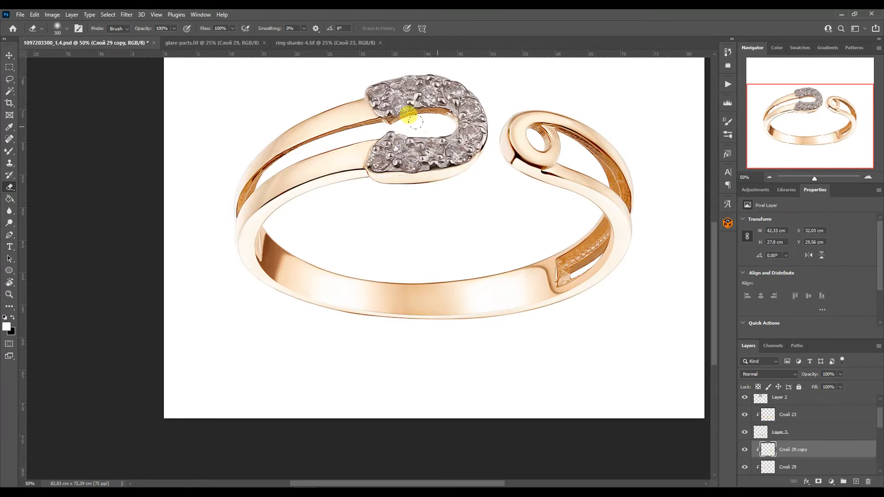
{"action": "key", "text": "ctrl+1"}
{"action": "left_click_drag", "start_coordinate": [820, 127], "coordinate": [841, 116]}
{"action": "key", "text": "ctrl+minus"}
{"action": "key", "text": "ctrl+minus"}
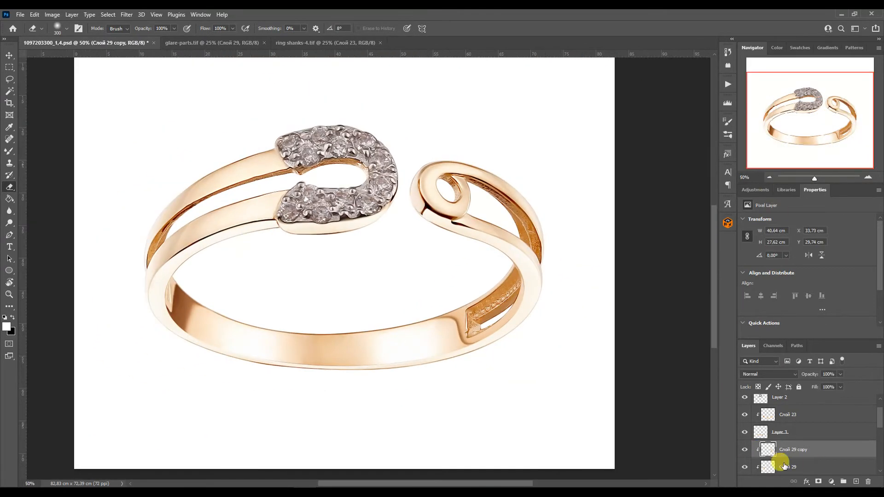
- Duplicate the Color Balance 1 copy layer and clip the duplicate to it
{"action": "scroll", "coordinate": [812, 463], "scroll_direction": "down", "scroll_amount": 1}
{"action": "left_click", "coordinate": [805, 451]}
{"action": "key", "text": "ctrl+j"}
{"action": "key", "text": "ctrl+alt+g"}
- Sample a brown tone from the ring and brush it along the inner and lower edges of the band
{"action": "right_click", "coordinate": [10, 150]}
{"action": "left_click", "coordinate": [34, 152]}
{"action": "key", "text": "ctrl+plus"}
{"action": "key", "text": "ctrl+plus"}
{"action": "key", "text": "ctrl+plus"}
{"action": "key", "text": "ctrl+plus"}
{"action": "left_click_drag", "start_coordinate": [811, 125], "coordinate": [775, 128]}
{"action": "left_click", "coordinate": [235, 207], "text": "alt"}
{"action": "mouse_move", "coordinate": [215, 154]}
{"action": "left_mouse_down"}
{"action": "mouse_move", "coordinate": [272, 238]}
{"action": "mouse_move", "coordinate": [534, 391]}
{"action": "left_mouse_up"}
{"action": "key", "text": "ctrl+minus"}
{"action": "left_click_drag", "start_coordinate": [704, 406], "coordinate": [412, 333]}
{"action": "left_click_drag", "start_coordinate": [793, 132], "coordinate": [842, 127]}
- Darken the edges around the ring's right loop and split band with brown, adjusting the brush size to fit
{"action": "key", "text": "ctrl+plus"}
{"action": "key", "text": "bracketleft"}
{"action": "key", "text": "bracketleft"}
{"action": "key", "text": "bracketleft"}
{"action": "key", "text": "bracketleft"}
{"action": "left_click_drag", "start_coordinate": [553, 103], "coordinate": [551, 106]}
{"action": "left_click_drag", "start_coordinate": [841, 129], "coordinate": [845, 131]}
{"action": "key", "text": "bracketright"}
{"action": "key", "text": "bracketright"}
{"action": "key", "text": "bracketright"}
{"action": "key", "text": "bracketright"}
{"action": "left_click_drag", "start_coordinate": [649, 178], "coordinate": [649, 164]}
- Brush the brown edge tone along the right band's inner curve and the bottom of the ring
{"action": "left_click_drag", "start_coordinate": [842, 125], "coordinate": [832, 138]}
{"action": "key", "text": "ctrl+minus"}
{"action": "key", "text": "ctrl+minus"}
{"action": "mouse_move", "coordinate": [580, 216]}
{"action": "left_mouse_down"}
{"action": "mouse_move", "coordinate": [453, 291]}
{"action": "mouse_move", "coordinate": [660, 279]}
{"action": "left_mouse_up"}
{"action": "mouse_move", "coordinate": [506, 317]}
{"action": "left_mouse_down"}
{"action": "mouse_move", "coordinate": [226, 314]}
{"action": "mouse_move", "coordinate": [322, 337]}
{"action": "left_mouse_up"}
- Smooth the Слой 29 glare part with the Blur Metal MAX action
{"action": "left_click_drag", "start_coordinate": [804, 137], "coordinate": [815, 111]}
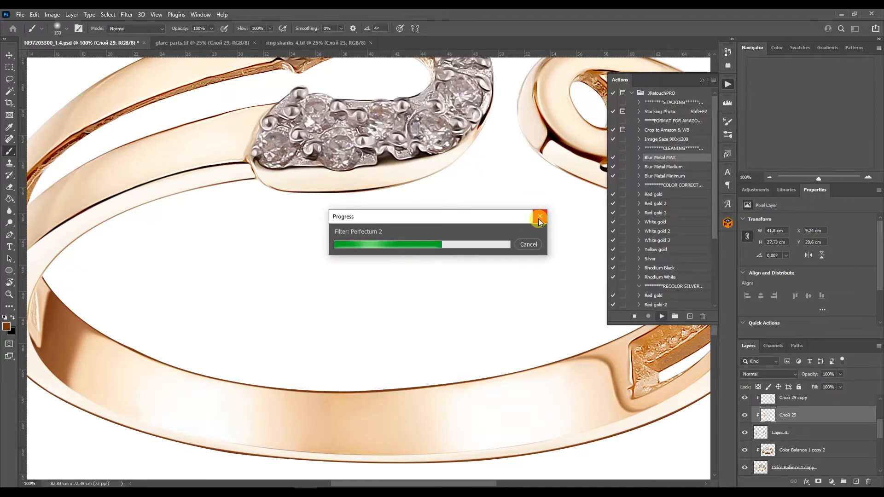
{"action": "left_click", "coordinate": [701, 80]}
{"action": "mouse_move", "coordinate": [810, 112]}
{"action": "left_mouse_down"}
{"action": "mouse_move", "coordinate": [808, 124]}
{"action": "mouse_move", "coordinate": [805, 108]}
{"action": "left_mouse_up"}
- Touch up the brown edge under the stone setting on the Color Balance 1 copy 2 layer
{"action": "left_click", "coordinate": [802, 450]}
{"action": "key", "text": "p"}
{"action": "key", "text": "b"}
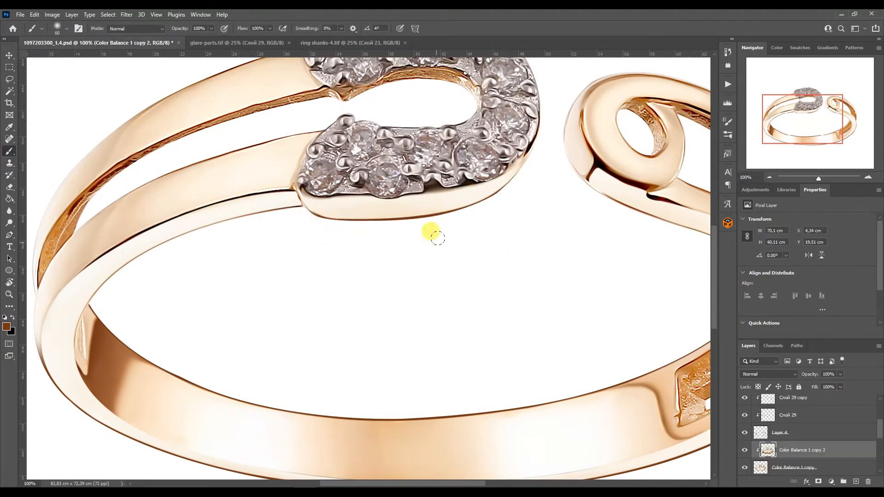
{"action": "left_click_drag", "start_coordinate": [817, 119], "coordinate": [802, 124]}
- Toggle the visibility of the Слой 29 copy and Слой 23 layers to compare the ring with and without them
{"action": "key", "text": "ctrl+minus"}
{"action": "key", "text": "ctrl+minus"}
{"action": "left_click", "coordinate": [768, 399]}
{"action": "left_click", "coordinate": [744, 403]}
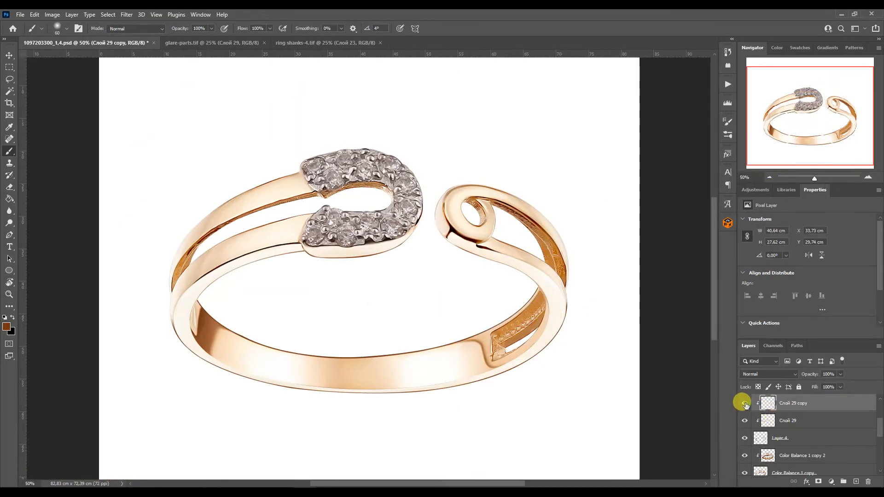
{"action": "left_click", "coordinate": [744, 402]}
{"action": "scroll", "coordinate": [744, 410], "scroll_direction": "up", "scroll_amount": 3}
{"action": "left_click", "coordinate": [744, 421]}
{"action": "left_click", "coordinate": [744, 422]}
- Lower the Слой 23 shank layer's opacity to 68% and add a layer mask to it
{"action": "left_click", "coordinate": [788, 422]}
{"action": "left_click", "coordinate": [9, 54]}
{"action": "left_click_drag", "start_coordinate": [840, 373], "coordinate": [827, 384]}
{"action": "left_click", "coordinate": [818, 480]}
- Paint black over the 585 hallmark on the Слой 23 mask to reveal the stamp inside the band
{"action": "key", "text": "ctrl+plus"}
{"action": "key", "text": "ctrl+plus"}
{"action": "key", "text": "ctrl+plus"}
{"action": "key", "text": "ctrl+plus"}
{"action": "key", "text": "ctrl+plus"}
{"action": "left_click_drag", "start_coordinate": [810, 116], "coordinate": [820, 140]}
{"action": "key", "text": "b"}
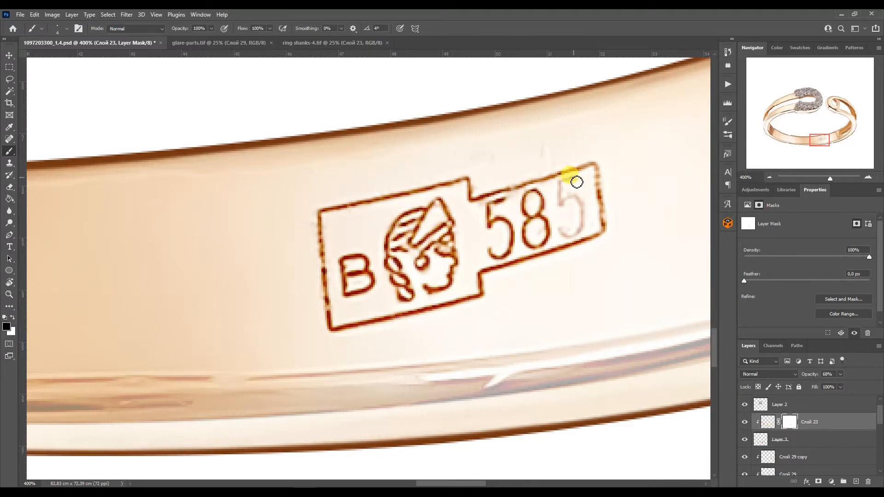
- Try to reveal the lettered stamp inside the ring's left side by painting black on the Слой 23 mask
{"action": "left_click", "coordinate": [759, 128]}
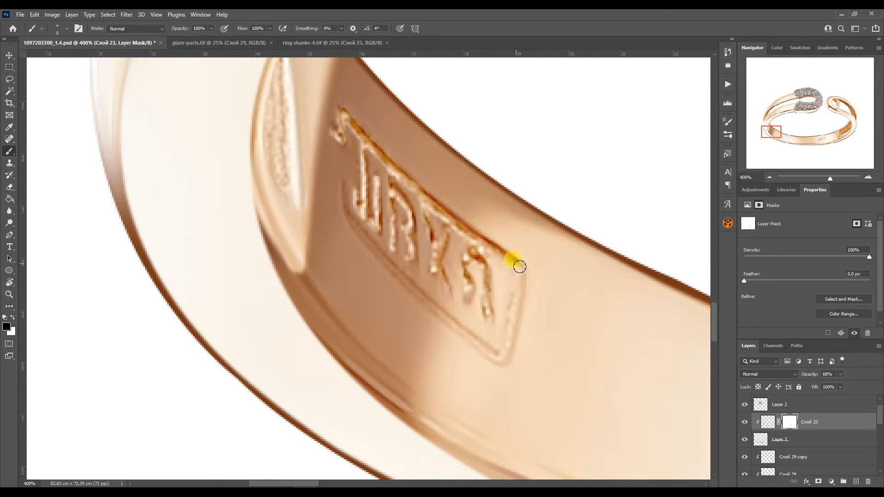
{"action": "left_click", "coordinate": [769, 177]}
{"action": "left_click", "coordinate": [769, 176]}
{"action": "left_click", "coordinate": [769, 176]}
- Restore the Слой 23 layer's opacity to 100% and paint white on its mask over the left lettered stamp
{"action": "left_click", "coordinate": [767, 421]}
{"action": "left_click_drag", "start_coordinate": [809, 373], "coordinate": [846, 383]}
{"action": "left_click", "coordinate": [788, 421]}
{"action": "key", "text": "x"}
{"action": "left_click_drag", "start_coordinate": [178, 178], "coordinate": [200, 221]}
{"action": "left_click", "coordinate": [769, 177]}
- Duplicate the Слой 23 layer and draw a curved Pen path along the band's lower inner edge
{"action": "key", "text": "ctrl+j"}
{"action": "scroll", "coordinate": [879, 409], "scroll_direction": "up", "scroll_amount": 1}
{"action": "key", "text": "p"}
{"action": "left_click", "coordinate": [868, 177]}
{"action": "left_click_drag", "start_coordinate": [817, 128], "coordinate": [817, 135]}
{"action": "left_click_drag", "start_coordinate": [205, 342], "coordinate": [370, 402]}
{"action": "left_click", "coordinate": [531, 351]}
{"action": "left_click", "coordinate": [353, 371]}
{"action": "left_click_drag", "start_coordinate": [257, 361], "coordinate": [250, 362], "text": "alt"}
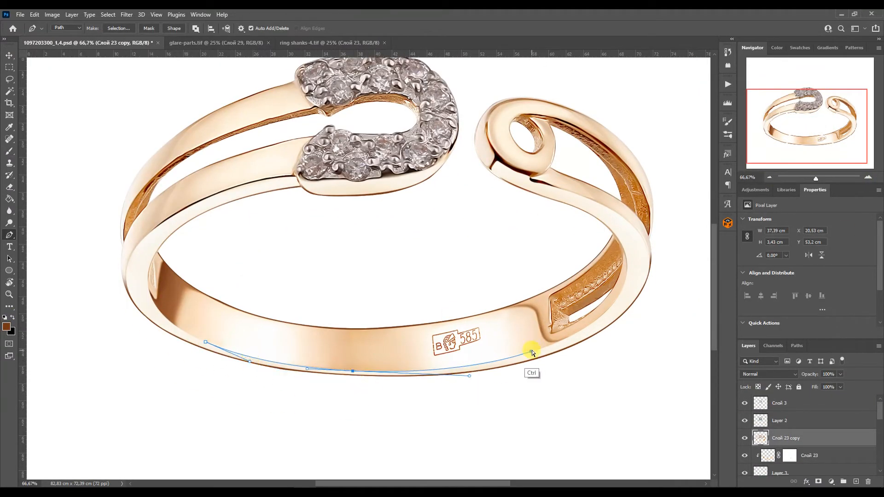
- Close the path and shape its curves into a thin crescent following the bottom of the band
{"action": "left_click", "coordinate": [205, 341]}
{"action": "left_click_drag", "start_coordinate": [539, 350], "coordinate": [344, 401], "text": "alt"}
{"action": "left_click", "coordinate": [351, 371], "text": "ctrl"}
{"action": "left_click_drag", "start_coordinate": [250, 362], "coordinate": [257, 365], "text": "ctrl"}
- Load the crescent path as a selection, fill it with a dark brown sampled from the ring, and deselect
{"action": "left_click", "coordinate": [796, 345]}
{"action": "key", "text": "ctrl+Return"}
{"action": "key", "text": "b"}
{"action": "key", "text": "ctrl+z"}
{"action": "left_click", "coordinate": [181, 207], "text": "alt"}
{"action": "key", "text": "]"}
{"action": "left_click", "coordinate": [502, 158], "text": "alt"}
{"action": "key", "text": "alt+BackSpace"}
{"action": "key", "text": "ctrl+d"}
{"action": "left_click_drag", "start_coordinate": [818, 161], "coordinate": [825, 144]}
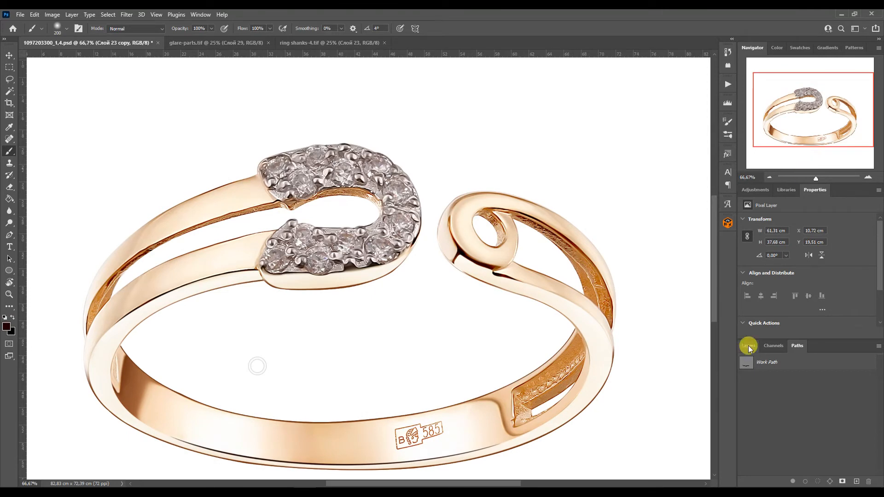
- Smooth the black streak along the crease below the loop on the Слой 23 copy layer with the Mixer Brush
{"action": "left_click", "coordinate": [747, 346]}
{"action": "right_click", "coordinate": [11, 153]}
{"action": "left_click", "coordinate": [32, 178]}
{"action": "scroll", "coordinate": [546, 295], "scroll_direction": "up", "scroll_amount": 3}
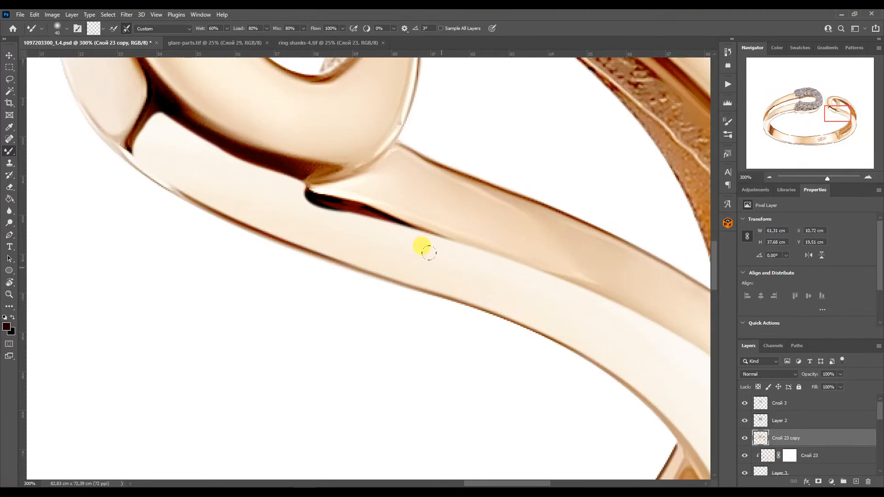
{"action": "left_click_drag", "start_coordinate": [276, 196], "coordinate": [405, 234]}
{"action": "key", "text": "]"}
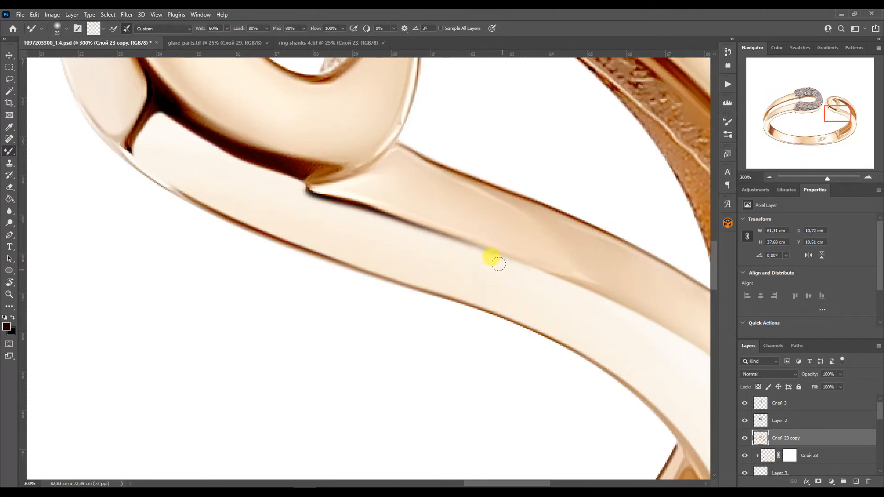
- Blend the dark seam around the loop's lower edge and the adjoining crease with the Mixer Brush
{"action": "left_click_drag", "start_coordinate": [838, 105], "coordinate": [831, 100]}
{"action": "key", "text": "]"}
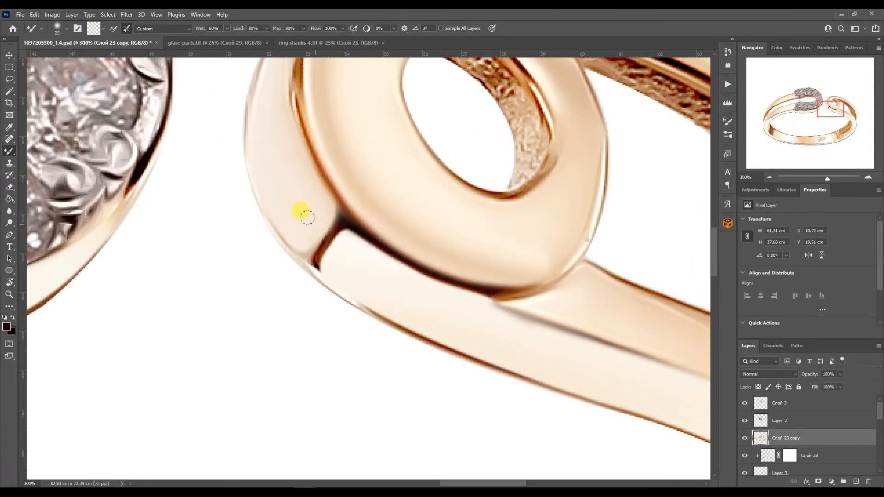
{"action": "mouse_move", "coordinate": [368, 279]}
{"action": "left_mouse_down"}
{"action": "mouse_move", "coordinate": [365, 147]}
{"action": "mouse_move", "coordinate": [464, 89]}
{"action": "mouse_move", "coordinate": [404, 147]}
{"action": "left_mouse_up"}
{"action": "key", "text": "]"}
{"action": "key", "text": "]"}
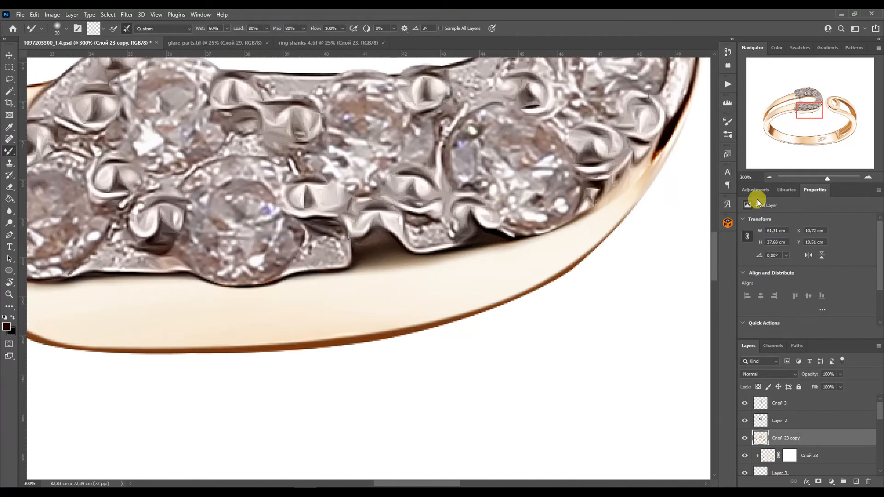
- Hide the base layer under Слой 23 and trace a Pen path along the stone section's outer edge and the lower left band
{"action": "key", "text": "ctrl+minus"}
{"action": "mouse_move", "coordinate": [879, 408]}
{"action": "left_mouse_down"}
{"action": "mouse_move", "coordinate": [878, 428]}
{"action": "mouse_move", "coordinate": [877, 407]}
{"action": "left_mouse_up"}
{"action": "left_click", "coordinate": [744, 444]}
{"action": "left_click", "coordinate": [744, 444]}
{"action": "key", "text": "p"}
{"action": "left_click_drag", "start_coordinate": [810, 120], "coordinate": [808, 120]}
{"action": "left_click", "coordinate": [626, 223]}
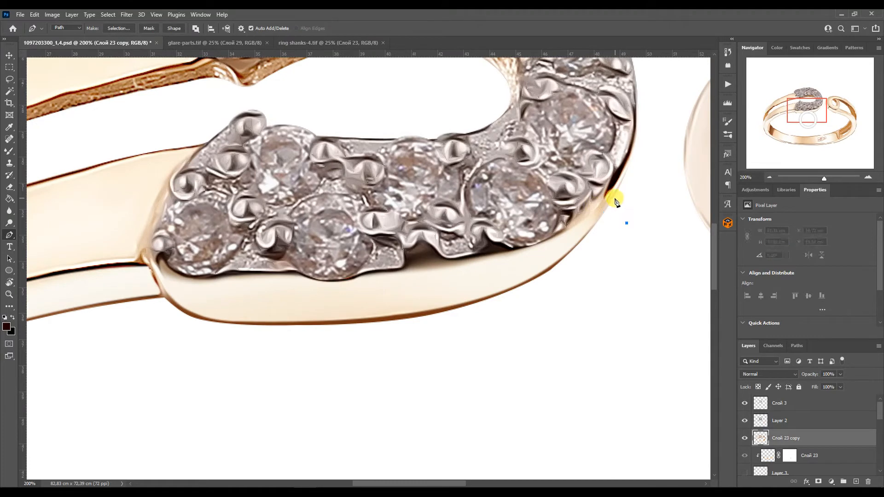
{"action": "left_click_drag", "start_coordinate": [273, 327], "coordinate": [444, 341]}
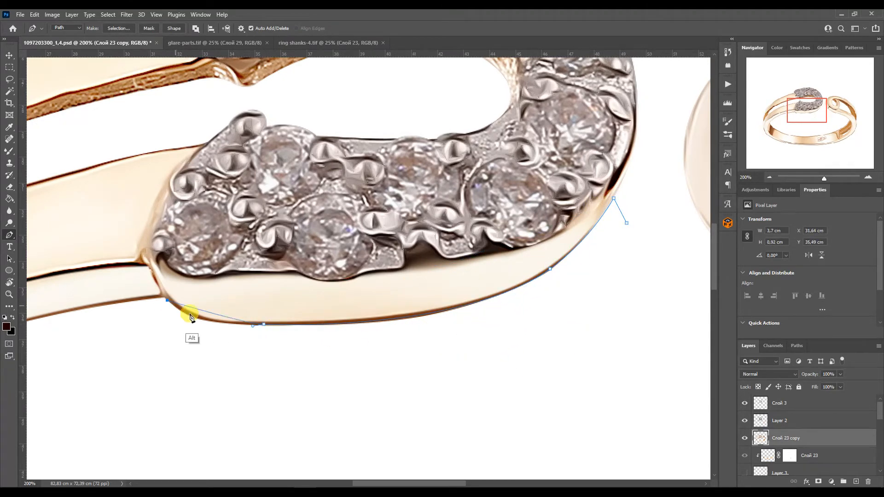
{"action": "left_click_drag", "start_coordinate": [160, 293], "coordinate": [161, 219]}
{"action": "left_click", "coordinate": [88, 365]}
{"action": "left_click", "coordinate": [200, 263]}
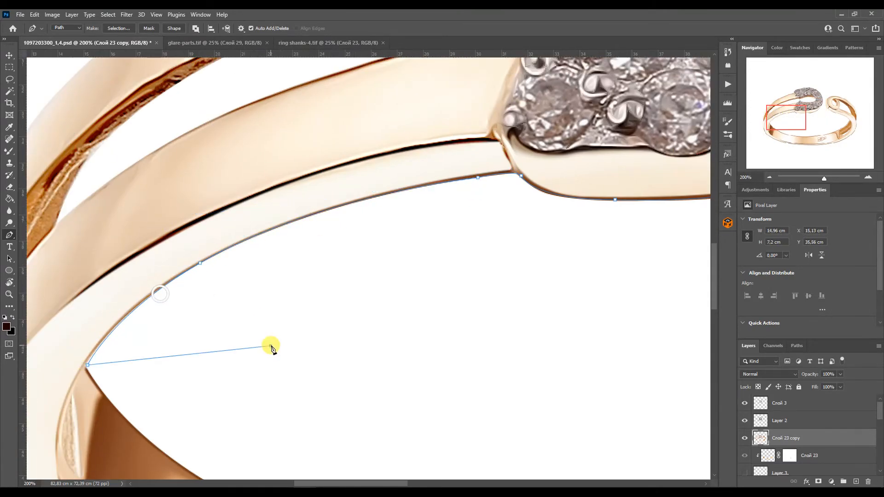
- Close the path outside the band, load it as a selection, and cut the excess from the Слой 23 copy layer
{"action": "left_click_drag", "start_coordinate": [599, 207], "coordinate": [158, 384]}
{"action": "left_click", "coordinate": [572, 444]}
{"action": "key", "text": "ctrl+Return"}
{"action": "key", "text": "ctrl+x"}
- Trace a closed Pen path around the wide upper facet of the lower left band, ending at the stones
{"action": "left_click_drag", "start_coordinate": [803, 112], "coordinate": [774, 124]}
{"action": "left_click_drag", "start_coordinate": [118, 434], "coordinate": [231, 251]}
{"action": "left_click_drag", "start_coordinate": [177, 367], "coordinate": [396, 202]}
{"action": "left_click_drag", "start_coordinate": [660, 86], "coordinate": [489, 112]}
{"action": "left_click_drag", "start_coordinate": [257, 219], "coordinate": [182, 269]}
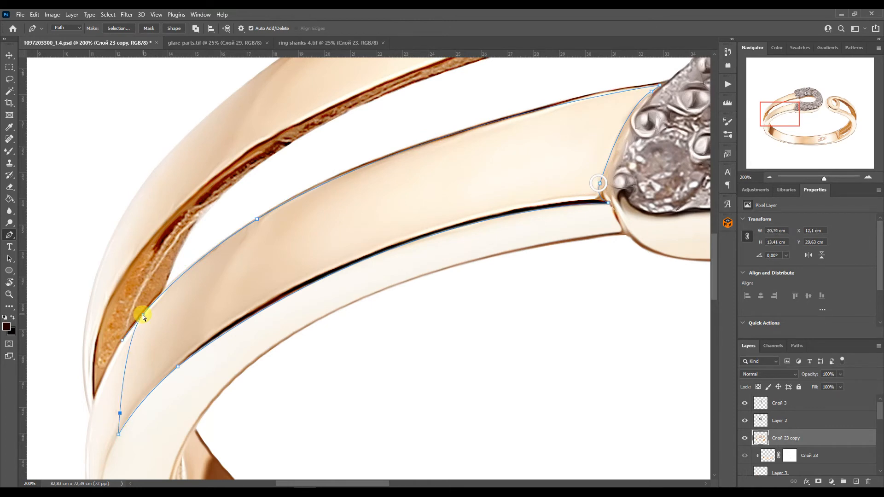
- Load the facet path as a selection, blend away the black line along its lower edge with the Mixer Brush, and deselect
{"action": "left_click", "coordinate": [797, 346]}
{"action": "key", "text": "ctrl+Return"}
{"action": "key", "text": "b"}
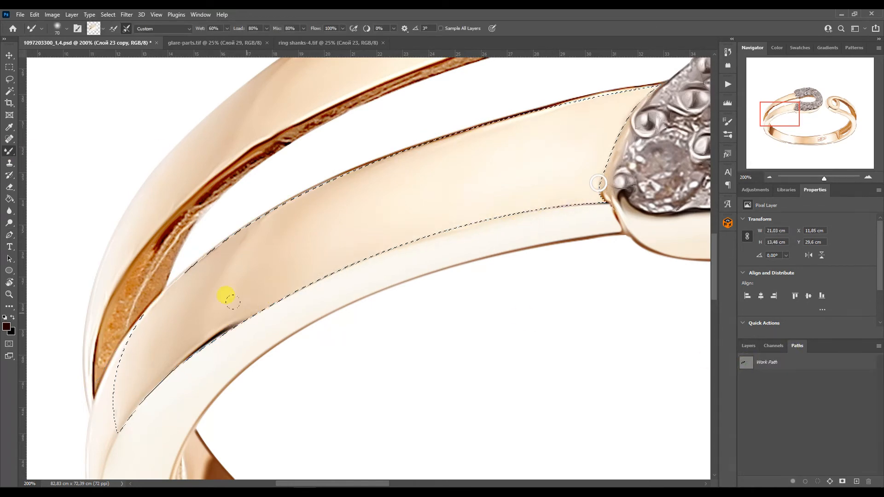
{"action": "key", "text": "ctrl+d"}
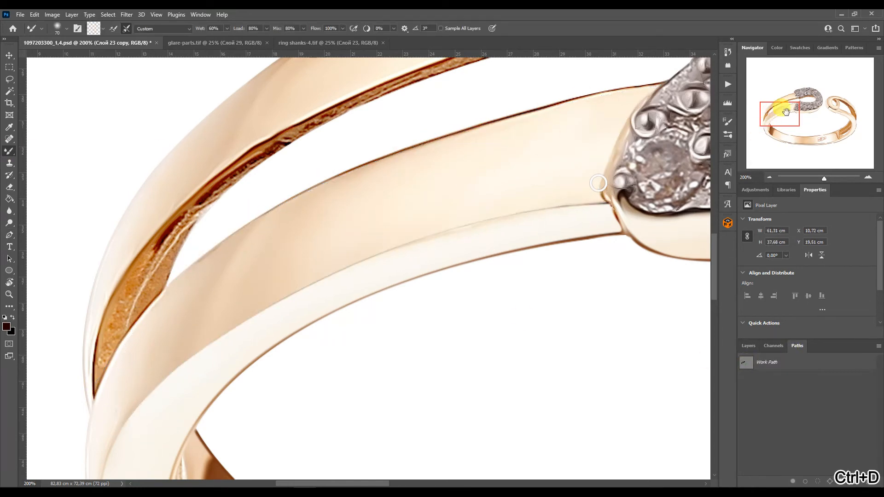
- Draw a closed curved Pen path along the line between the two facets of the lower left band
{"action": "left_click", "coordinate": [769, 178]}
{"action": "left_click", "coordinate": [769, 177]}
{"action": "key", "text": "p"}
{"action": "left_click_drag", "start_coordinate": [177, 380], "coordinate": [195, 339]}
{"action": "left_click", "coordinate": [430, 244]}
{"action": "left_click_drag", "start_coordinate": [194, 338], "coordinate": [228, 276]}
{"action": "left_click_drag", "start_coordinate": [203, 335], "coordinate": [306, 246]}
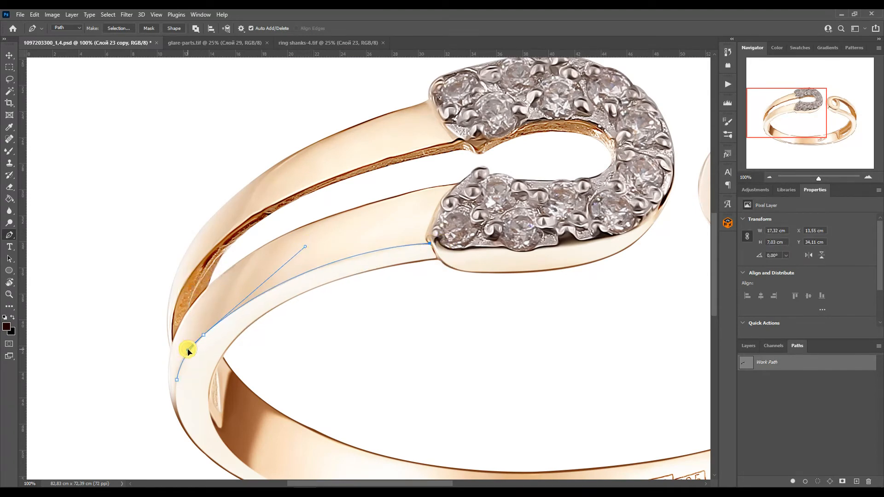
{"action": "left_click_drag", "start_coordinate": [398, 255], "coordinate": [297, 279]}
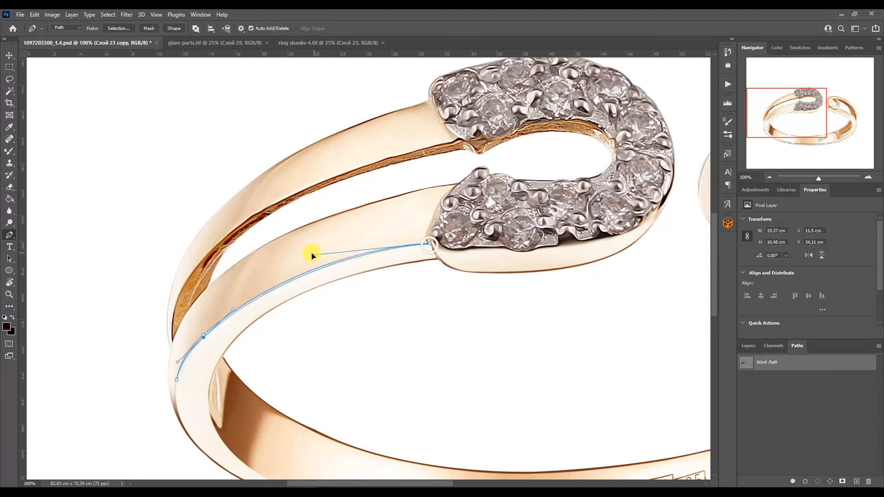
- Load the facet-line path as a selection, paint it with a brown sampled from the ring, and deselect
{"action": "left_click", "coordinate": [744, 361], "text": "ctrl"}
{"action": "left_click", "coordinate": [9, 151]}
{"action": "left_click", "coordinate": [228, 410], "text": "alt"}
{"action": "left_click_drag", "start_coordinate": [359, 260], "coordinate": [103, 382]}
{"action": "key", "text": "ctrl+d"}
- Draw a thin curved Pen path along the facet line of the right band, from below the loop to the outer bend
{"action": "left_click_drag", "start_coordinate": [767, 110], "coordinate": [814, 106]}
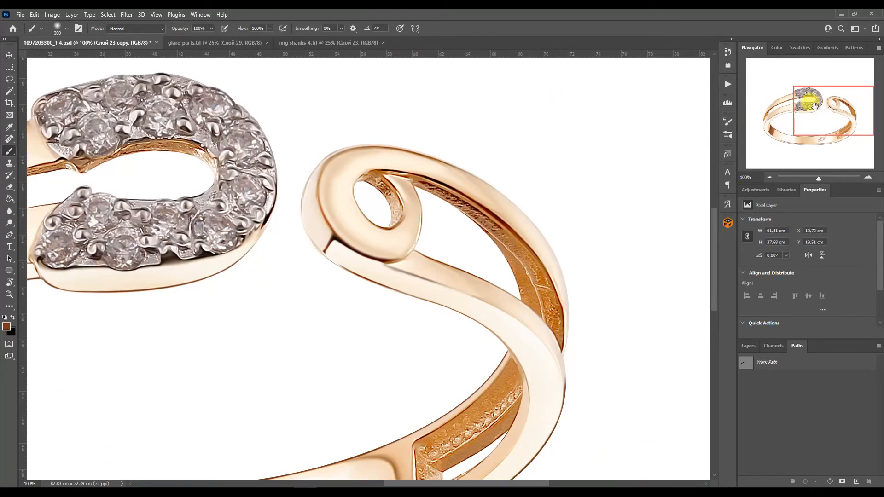
{"action": "key", "text": "p"}
{"action": "left_click", "coordinate": [383, 265]}
{"action": "left_click_drag", "start_coordinate": [563, 377], "coordinate": [558, 307]}
{"action": "left_click_drag", "start_coordinate": [563, 380], "coordinate": [542, 304]}
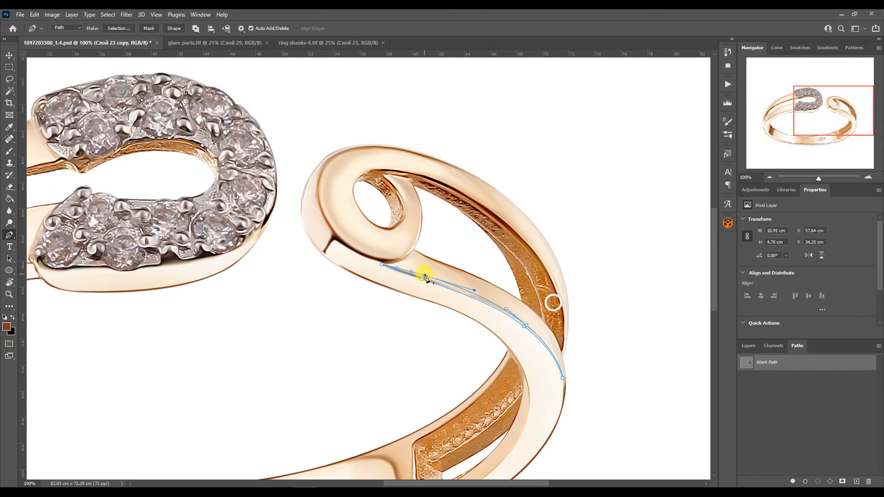
- Load the right band's path as a selection, paint it with the sampled brown, and deselect
{"action": "key", "text": "ctrl+Return"}
{"action": "key", "text": "b"}
{"action": "left_click_drag", "start_coordinate": [609, 418], "coordinate": [529, 336]}
{"action": "key", "text": "ctrl+d"}
- Run the Silver colour-correction action on the stone setting's Layer 2 and clip the resulting adjustment layers to it
{"action": "left_click_drag", "start_coordinate": [815, 122], "coordinate": [778, 126]}
{"action": "key", "text": "ctrl+minus"}
{"action": "left_click", "coordinate": [748, 345]}
{"action": "left_click", "coordinate": [782, 421]}
{"action": "left_click", "coordinate": [728, 84]}
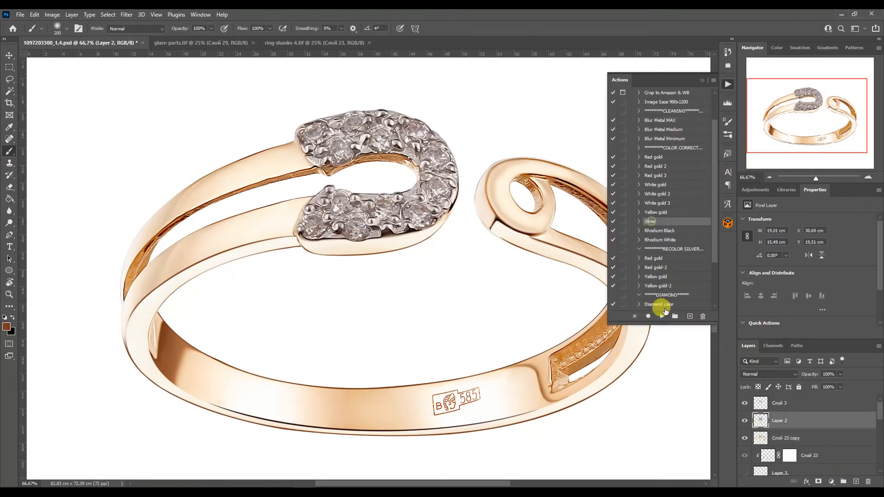
{"action": "left_click", "coordinate": [662, 314]}
{"action": "left_click", "coordinate": [761, 466], "text": "alt"}
{"action": "left_click", "coordinate": [761, 449], "text": "alt"}
{"action": "left_click", "coordinate": [760, 430], "text": "alt"}
- Brighten the stone setting by setting the Levels 2 midtones to 1.60 and the white input level to 216
{"action": "left_click", "coordinate": [861, 266]}
{"action": "left_click", "coordinate": [790, 459]}
{"action": "left_click_drag", "start_coordinate": [808, 287], "coordinate": [793, 287]}
{"action": "left_click_drag", "start_coordinate": [862, 286], "coordinate": [853, 287]}
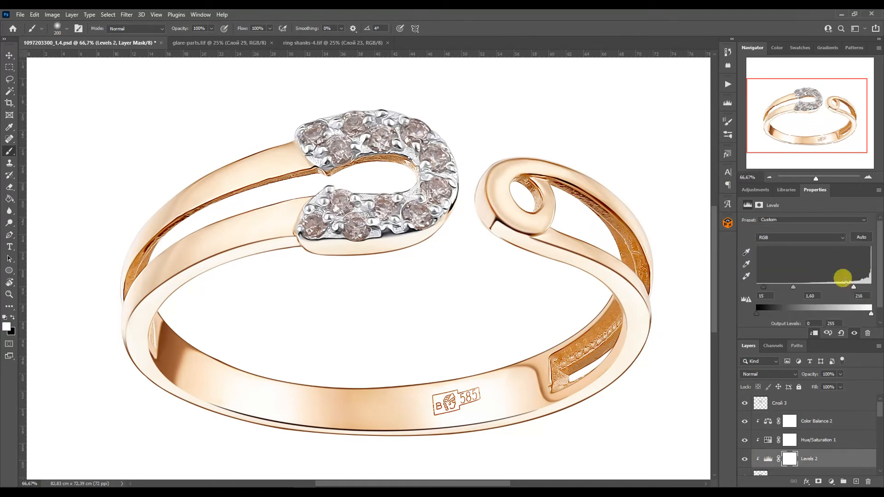
{"action": "key", "text": "ctrl+minus"}
- Duplicate the layers from Color Balance 2 down to Слой 23 copy and merge the duplicates into one layer
{"action": "left_click", "coordinate": [840, 420]}
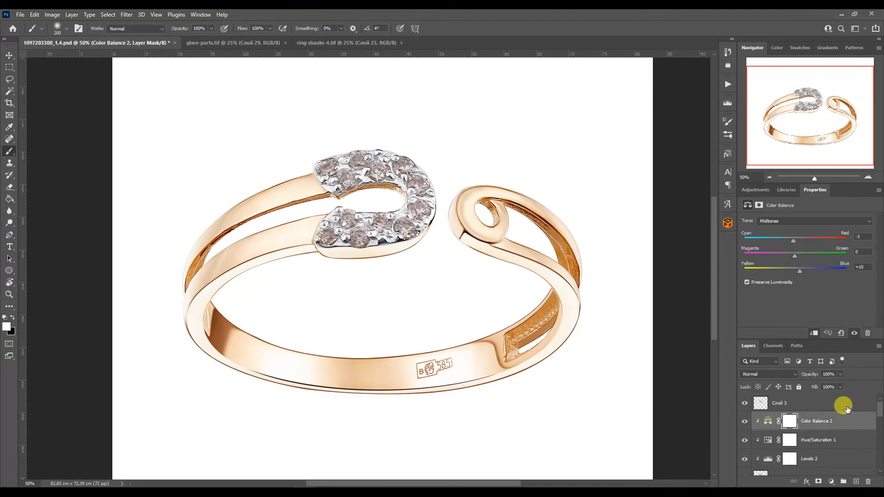
{"action": "scroll", "coordinate": [838, 414], "scroll_direction": "down", "scroll_amount": 2}
{"action": "left_click", "coordinate": [777, 448], "text": "shift"}
{"action": "key", "text": "ctrl+j"}
{"action": "key", "text": "ctrl+e"}
- Duplicate the merged Color Balance 2 copy layer and clip the duplicate to it
{"action": "left_click", "coordinate": [868, 178]}
{"action": "double_click", "coordinate": [868, 178]}
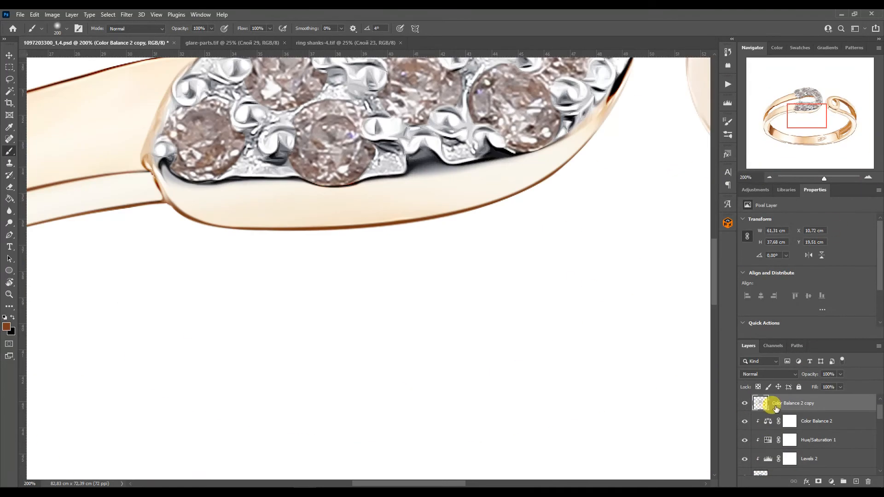
{"action": "left_click_drag", "start_coordinate": [806, 114], "coordinate": [796, 112]}
{"action": "left_click", "coordinate": [769, 177]}
{"action": "left_click", "coordinate": [769, 177]}
{"action": "left_click", "coordinate": [769, 177]}
{"action": "key", "text": "ctrl+j"}
{"action": "left_click", "coordinate": [764, 411], "text": "alt"}
- Apply a Gaussian Blur with a 6.4 pixel radius to the clipped duplicate layer
{"action": "left_click", "coordinate": [726, 84]}
{"action": "left_click", "coordinate": [727, 92]}
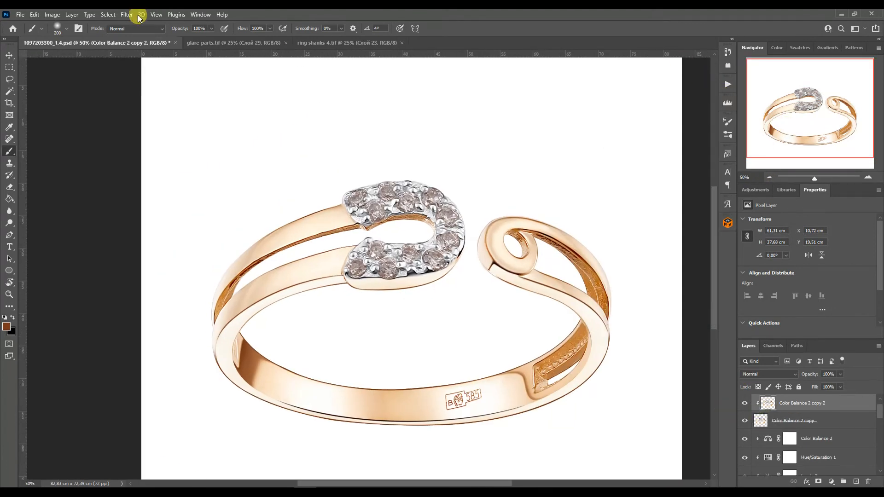
{"action": "left_click", "coordinate": [126, 14]}
{"action": "left_click", "coordinate": [286, 179]}
{"action": "left_click_drag", "start_coordinate": [539, 274], "coordinate": [548, 274]}
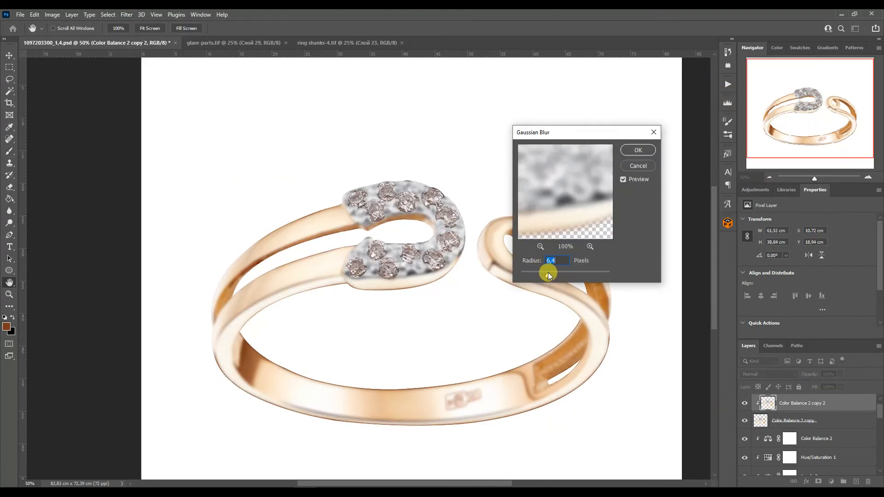
{"action": "left_click", "coordinate": [637, 150]}
- Add an inverted black mask to the blurred layer and paint the blur in along the lower left band's facet line
{"action": "left_click", "coordinate": [818, 481]}
{"action": "key", "text": "ctrl+i"}
{"action": "scroll", "coordinate": [244, 304], "scroll_direction": "up", "scroll_amount": 3}
{"action": "mouse_move", "coordinate": [606, 196]}
{"action": "left_mouse_down"}
{"action": "mouse_move", "coordinate": [272, 291]}
{"action": "mouse_move", "coordinate": [144, 463]}
{"action": "mouse_move", "coordinate": [238, 364]}
{"action": "left_mouse_up"}
{"action": "left_click_drag", "start_coordinate": [238, 386], "coordinate": [237, 410]}
{"action": "key", "text": "bracketright"}
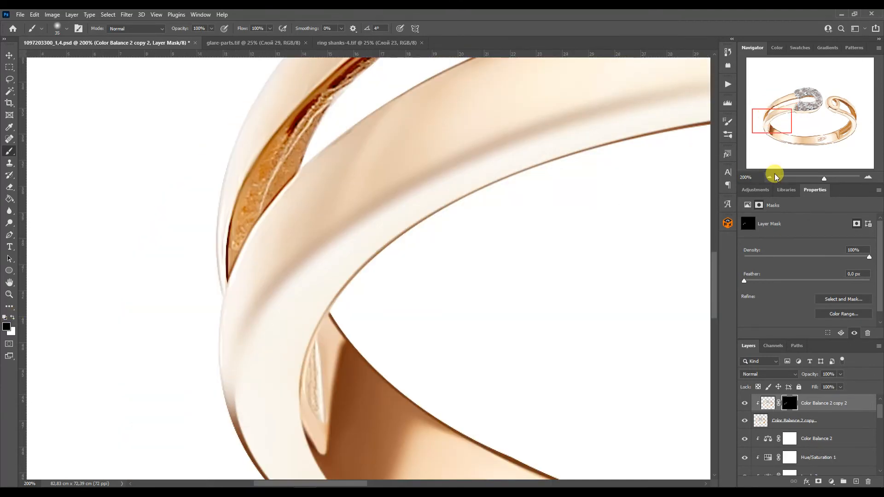
- Paint on the blurred layer's mask to soften the right band's facet line and the loop's outer edge
{"action": "left_click", "coordinate": [769, 177]}
{"action": "left_click", "coordinate": [769, 177]}
{"action": "left_click", "coordinate": [768, 177]}
{"action": "left_click", "coordinate": [867, 176]}
{"action": "left_click", "coordinate": [867, 177]}
{"action": "left_click", "coordinate": [839, 113]}
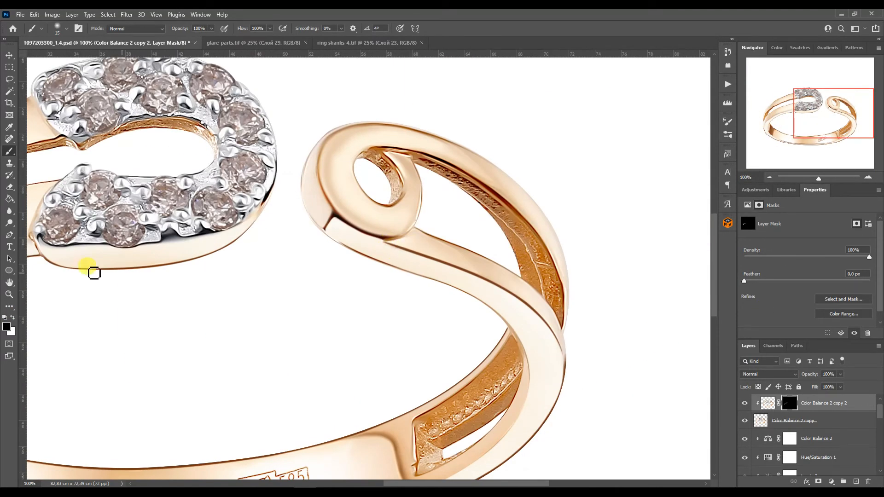
{"action": "left_click_drag", "start_coordinate": [423, 255], "coordinate": [558, 350]}
{"action": "key", "text": "bracketleft"}
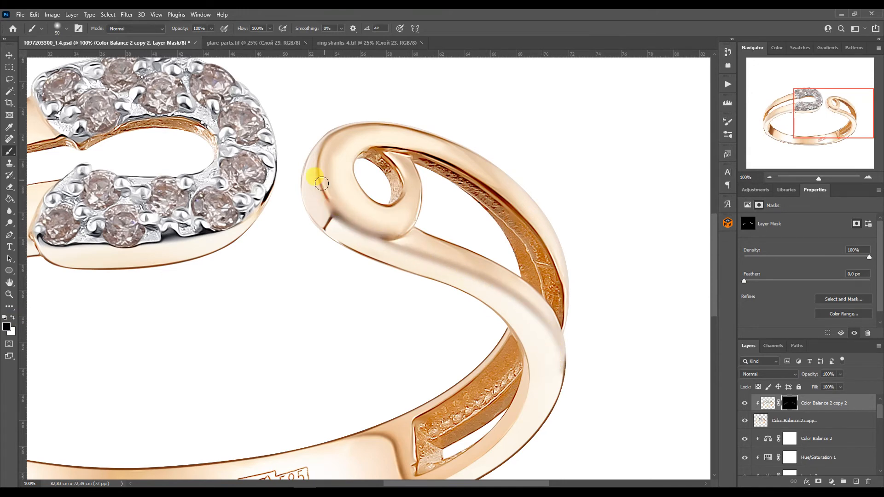
- Examine the softened ring as a whole and the stone setting up close
{"action": "left_click", "coordinate": [769, 177]}
{"action": "left_click", "coordinate": [769, 177]}
{"action": "left_click", "coordinate": [770, 420]}
{"action": "left_click", "coordinate": [867, 177]}
{"action": "left_click", "coordinate": [867, 177]}
{"action": "left_click", "coordinate": [867, 177]}
{"action": "left_click", "coordinate": [867, 177]}
{"action": "left_click", "coordinate": [806, 110]}
{"action": "key", "text": "ctrl+0"}
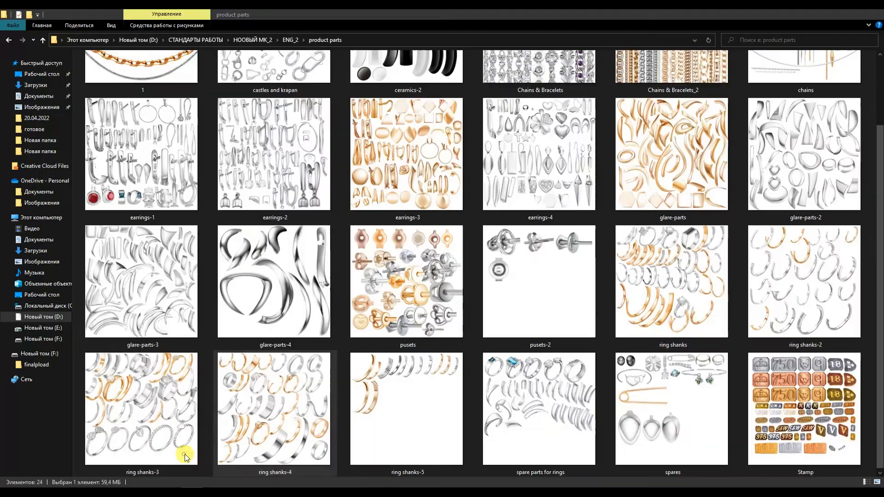
- Switch to the file browser, open the diamond.tif parts file, and bring one round diamond into the ring document as a layer
{"action": "key", "text": "alt+Up"}
{"action": "double_click", "coordinate": [275, 244]}
{"action": "double_click", "coordinate": [275, 118]}
{"action": "left_click_drag", "start_coordinate": [300, 79], "coordinate": [437, 43]}
{"action": "left_click", "coordinate": [9, 55]}
{"action": "left_click_drag", "start_coordinate": [332, 92], "coordinate": [448, 229]}
{"action": "left_click_drag", "start_coordinate": [779, 403], "coordinate": [765, 395]}
- Scale the diamond to about 25%, rotate it to fit over a stone in the lower arm, and clip it to the layer below
{"action": "key", "text": "ctrl+t"}
{"action": "left_click_drag", "start_coordinate": [519, 305], "coordinate": [522, 175]}
{"action": "left_click_drag", "start_coordinate": [453, 232], "coordinate": [391, 301]}
{"action": "left_click_drag", "start_coordinate": [461, 356], "coordinate": [352, 289]}
{"action": "left_click_drag", "start_coordinate": [365, 308], "coordinate": [368, 304]}
{"action": "left_click", "coordinate": [868, 176]}
{"action": "left_click", "coordinate": [867, 176]}
{"action": "left_click_drag", "start_coordinate": [402, 218], "coordinate": [420, 227]}
{"action": "mouse_move", "coordinate": [449, 277]}
{"action": "left_mouse_down"}
{"action": "mouse_move", "coordinate": [432, 269]}
{"action": "mouse_move", "coordinate": [451, 282]}
{"action": "left_mouse_up"}
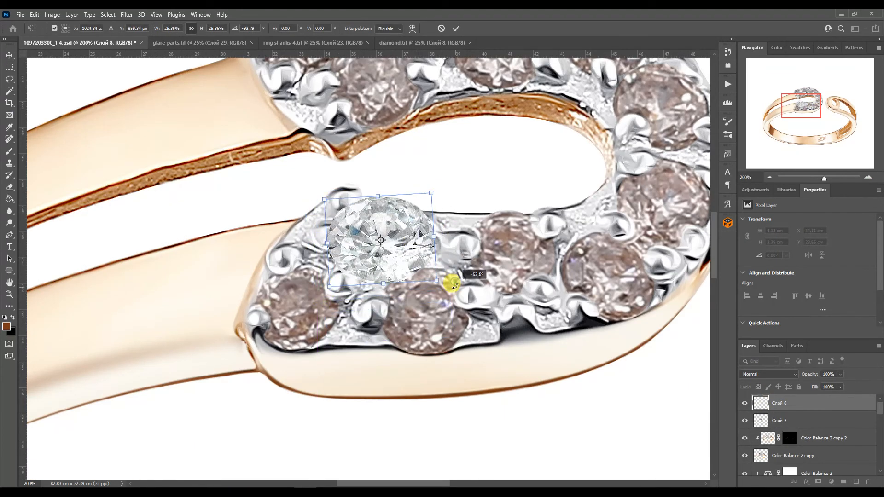
{"action": "key", "text": "Return"}
{"action": "key", "text": "ctrl+alt+g"}
- Transform a diamond to fit the lower arm of the setting and place duplicates over further stones
{"action": "key", "text": "ctrl+t"}
{"action": "left_click_drag", "start_coordinate": [418, 239], "coordinate": [304, 307]}
{"action": "key", "text": "Return"}
{"action": "left_click_drag", "start_coordinate": [304, 307], "coordinate": [440, 268], "text": "alt"}
{"action": "left_click", "coordinate": [768, 177]}
{"action": "left_click_drag", "start_coordinate": [441, 267], "coordinate": [491, 192], "text": "alt"}
{"action": "key", "text": "ctrl+t"}
{"action": "key", "text": "Return"}
- Distort the diamond copies to match the stones around the setting's curve, duplicating more where stones remain uncovered
{"action": "key", "text": "ctrl+t"}
{"action": "left_click_drag", "start_coordinate": [541, 189], "coordinate": [519, 166], "text": "ctrl"}
{"action": "left_click_drag", "start_coordinate": [517, 213], "coordinate": [520, 210], "text": "ctrl"}
{"action": "key", "text": "Return"}
{"action": "left_click_drag", "start_coordinate": [515, 189], "coordinate": [486, 150], "text": "alt"}
{"action": "left_click_drag", "start_coordinate": [372, 248], "coordinate": [433, 160], "text": "alt"}
{"action": "key", "text": "ctrl+t"}
{"action": "left_click_drag", "start_coordinate": [456, 178], "coordinate": [458, 178], "text": "ctrl"}
{"action": "left_click_drag", "start_coordinate": [455, 135], "coordinate": [459, 132], "text": "ctrl"}
{"action": "key", "text": "Return"}
- Duplicate diamonds over the remaining stones of the upper arm and reshape each copy to fit its seat
{"action": "left_click_drag", "start_coordinate": [373, 256], "coordinate": [353, 181], "text": "alt"}
{"action": "key", "text": "ctrl+t"}
{"action": "mouse_move", "coordinate": [395, 164]}
{"action": "left_mouse_down", "text": "ctrl"}
{"action": "mouse_move", "coordinate": [344, 157]}
{"action": "mouse_move", "coordinate": [379, 181]}
{"action": "mouse_move", "coordinate": [396, 175]}
{"action": "left_mouse_up", "text": "ctrl"}
{"action": "key", "text": "Return"}
{"action": "key", "text": "ctrl+t"}
{"action": "key", "text": "Return"}
{"action": "left_click", "coordinate": [340, 154]}
{"action": "key", "text": "ctrl+t"}
{"action": "left_click_drag", "start_coordinate": [335, 180], "coordinate": [334, 177], "text": "ctrl"}
{"action": "key", "text": "Return"}
{"action": "left_click", "coordinate": [769, 178]}
{"action": "left_click", "coordinate": [770, 177]}
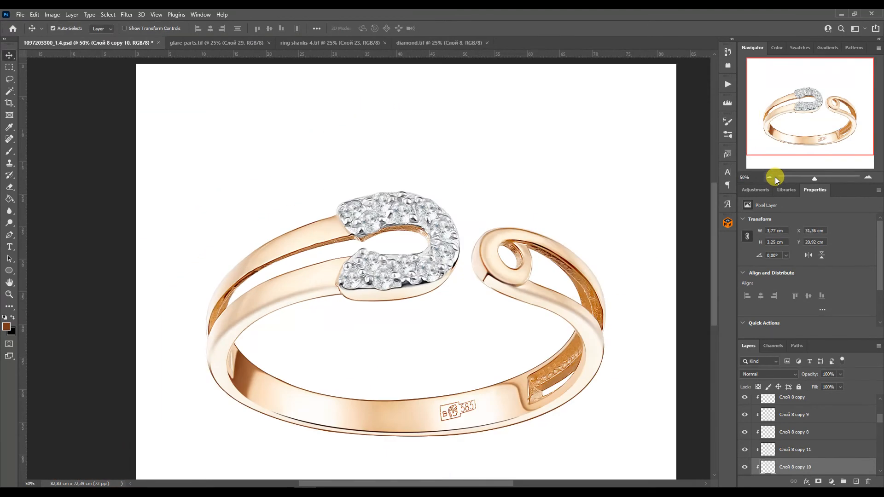
- Select all retouching layers of the ring and put them into one group
{"action": "left_click_drag", "start_coordinate": [816, 178], "coordinate": [813, 186]}
{"action": "left_click_drag", "start_coordinate": [879, 418], "coordinate": [880, 397]}
{"action": "left_click", "coordinate": [806, 402]}
{"action": "scroll", "coordinate": [805, 426], "scroll_direction": "down", "scroll_amount": 10}
{"action": "left_click", "coordinate": [806, 426], "text": "shift"}
{"action": "key", "text": "ctrl+g"}
- Compare the ring with and without the grouped retouching layers
{"action": "left_click", "coordinate": [744, 414]}
{"action": "left_click", "coordinate": [745, 400]}
{"action": "left_click", "coordinate": [745, 400]}
{"action": "left_click", "coordinate": [754, 400]}
{"action": "left_click", "coordinate": [754, 400]}
{"action": "left_click", "coordinate": [744, 400]}
{"action": "left_click", "coordinate": [744, 400]}
{"action": "left_click", "coordinate": [744, 399]}
{"action": "left_click", "coordinate": [744, 400]}
{"action": "left_click", "coordinate": [744, 400]}
{"action": "left_click", "coordinate": [744, 399]}
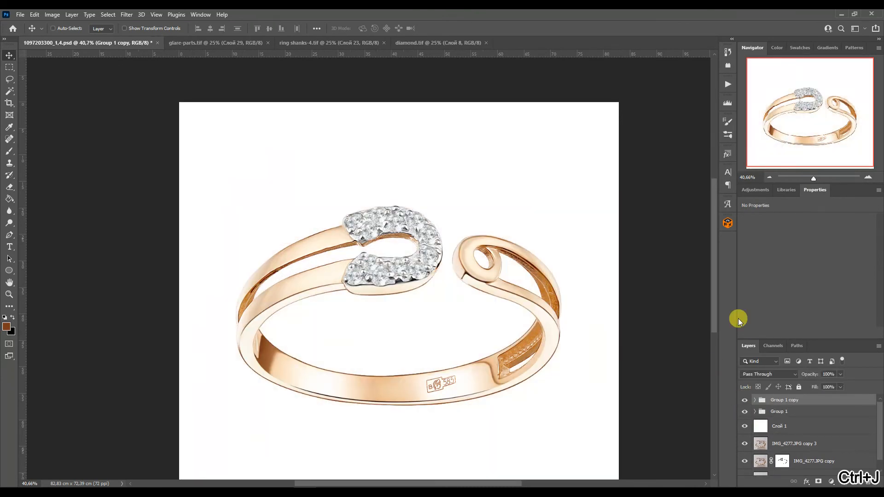
- Merge the copied ring group into one layer, duplicate it, and run the Add Sharpness action
{"action": "key", "text": "ctrl+e"}
{"action": "key", "text": "ctrl+j"}
{"action": "left_click", "coordinate": [727, 84]}
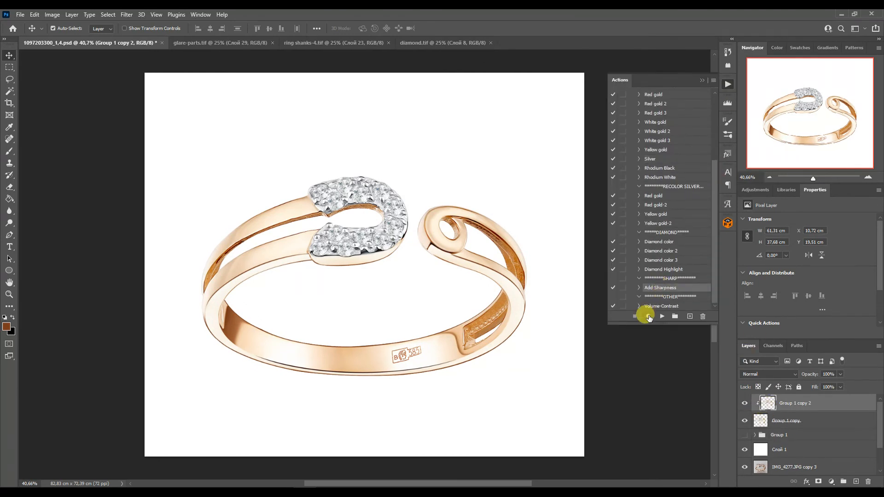
{"action": "left_click", "coordinate": [662, 316]}
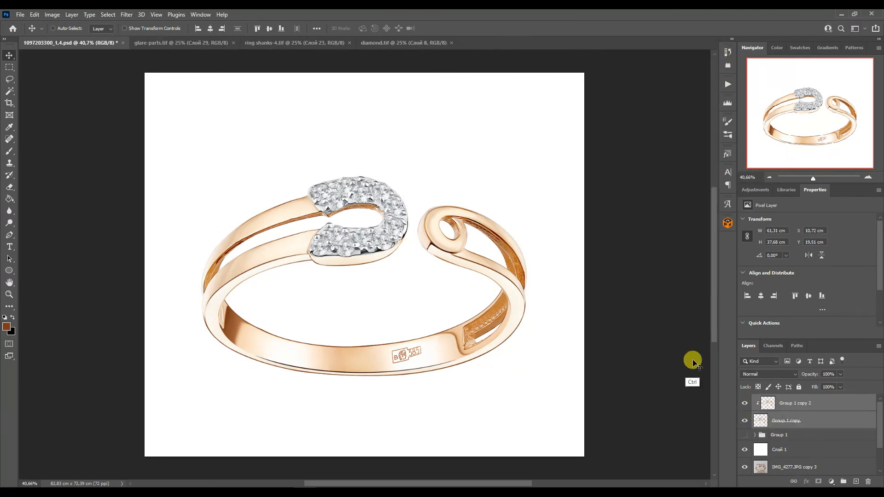
- Lower the sharpened layer's opacity, compare the effect, and merge it with the ring layer beneath
{"action": "left_click", "coordinate": [767, 403]}
{"action": "left_click_drag", "start_coordinate": [840, 374], "coordinate": [818, 388]}
{"action": "left_click", "coordinate": [744, 403]}
{"action": "left_click", "coordinate": [744, 404]}
{"action": "left_click", "coordinate": [744, 403]}
{"action": "left_click", "coordinate": [744, 404]}
{"action": "left_click", "coordinate": [758, 425], "text": "shift"}
{"action": "key", "text": "ctrl+e"}
- Rotate the merged ring counterclockwise so it stands diagonally with the open loop end uppermost
{"action": "key", "text": "ctrl+t"}
{"action": "left_click_drag", "start_coordinate": [548, 341], "coordinate": [499, 211]}
{"action": "key", "text": "Return"}
- Show the rulers, add a horizontal and a vertical guide through the canvas centre, and centre the ring on them
{"action": "key", "text": "ctrl+r"}
{"action": "left_click_drag", "start_coordinate": [390, 54], "coordinate": [400, 96]}
{"action": "left_click_drag", "start_coordinate": [401, 97], "coordinate": [405, 269]}
{"action": "left_click_drag", "start_coordinate": [22, 161], "coordinate": [368, 156]}
{"action": "left_click", "coordinate": [458, 326]}
{"action": "left_click_drag", "start_coordinate": [458, 326], "coordinate": [447, 306]}
- Switch to the file browser, open the shadow.tif parts file, and bring a shadow into the ring document
{"action": "mouse_move", "coordinate": [195, 486]}
{"action": "left_click", "coordinate": [97, 453]}
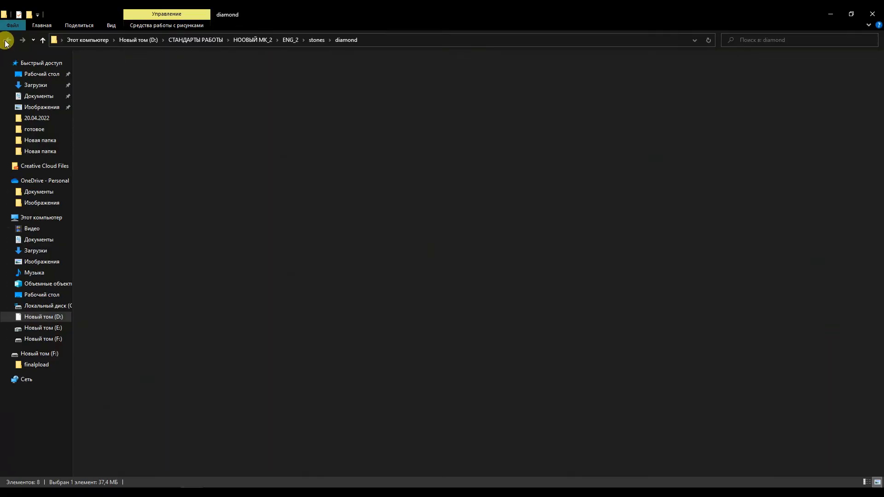
{"action": "left_click", "coordinate": [9, 40]}
{"action": "left_click", "coordinate": [9, 40]}
{"action": "double_click", "coordinate": [768, 148]}
{"action": "left_click_drag", "start_coordinate": [204, 78], "coordinate": [533, 53]}
- Position the shadow beneath the lower part of the ring and scale it down to fit
{"action": "left_click_drag", "start_coordinate": [473, 234], "coordinate": [450, 402]}
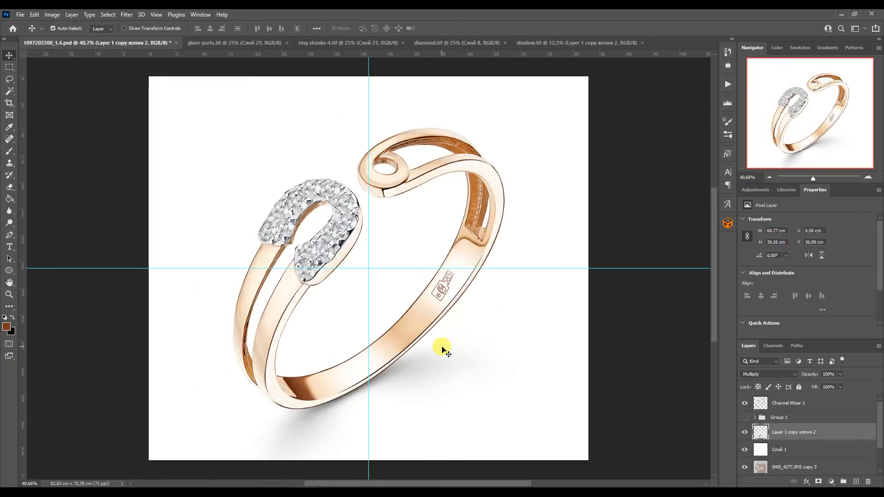
{"action": "key", "text": "ctrl+t"}
{"action": "left_click_drag", "start_coordinate": [527, 473], "coordinate": [497, 458]}
{"action": "left_click_drag", "start_coordinate": [423, 390], "coordinate": [428, 391]}
{"action": "key", "text": "Return"}
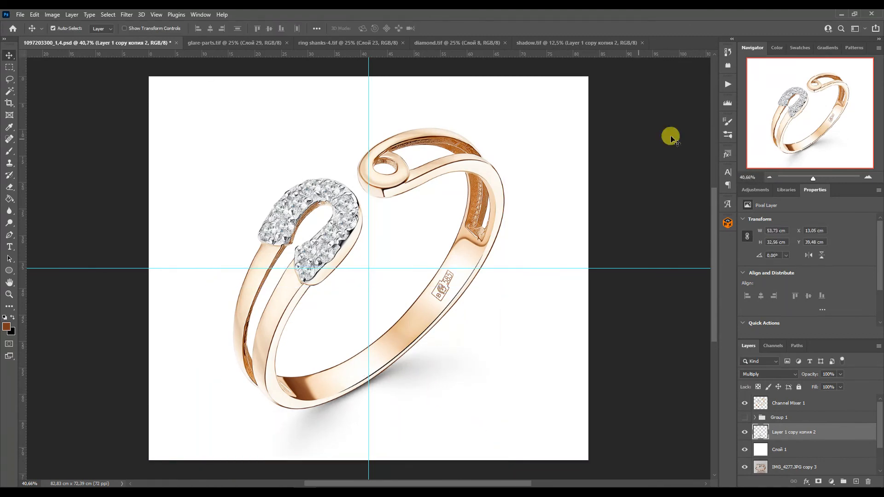
- Crop the canvas to a 1:1 square around the ring, checking the framing with the white background hidden
{"action": "key", "text": "ctrl+minus"}
{"action": "key", "text": "c"}
{"action": "key", "text": "Return"}
{"action": "left_click", "coordinate": [744, 449]}
{"action": "left_click_drag", "start_coordinate": [525, 112], "coordinate": [516, 123]}
{"action": "key", "text": "Return"}
{"action": "left_click", "coordinate": [746, 450]}
- Group the ring layer, Group 1, the shadow, and the white background layer together
{"action": "left_click", "coordinate": [788, 403], "text": "shift"}
{"action": "left_click", "coordinate": [779, 452], "text": "ctrl"}
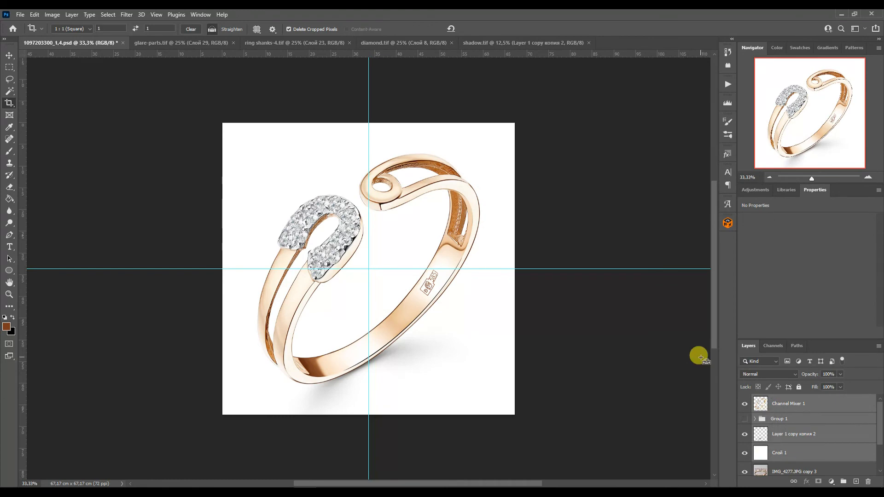
{"action": "key", "text": "ctrl+g"}
- Hide the working copies of the photo and compare the finished ring with the original shot
{"action": "left_click", "coordinate": [744, 433]}
{"action": "left_click", "coordinate": [744, 415]}
{"action": "left_click", "coordinate": [744, 399]}
{"action": "key", "text": "ctrl+plus"}
{"action": "left_click", "coordinate": [744, 400]}
{"action": "key", "text": "ctrl+minus"}
{"action": "left_click", "coordinate": [744, 400]}
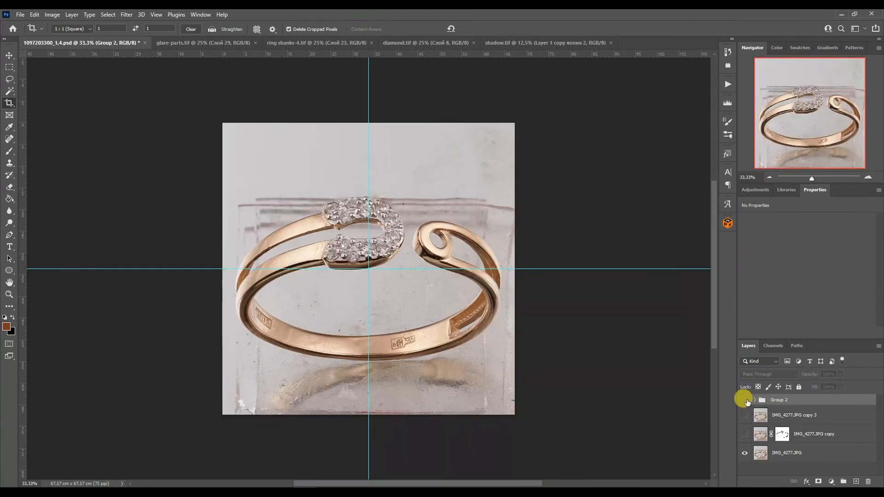